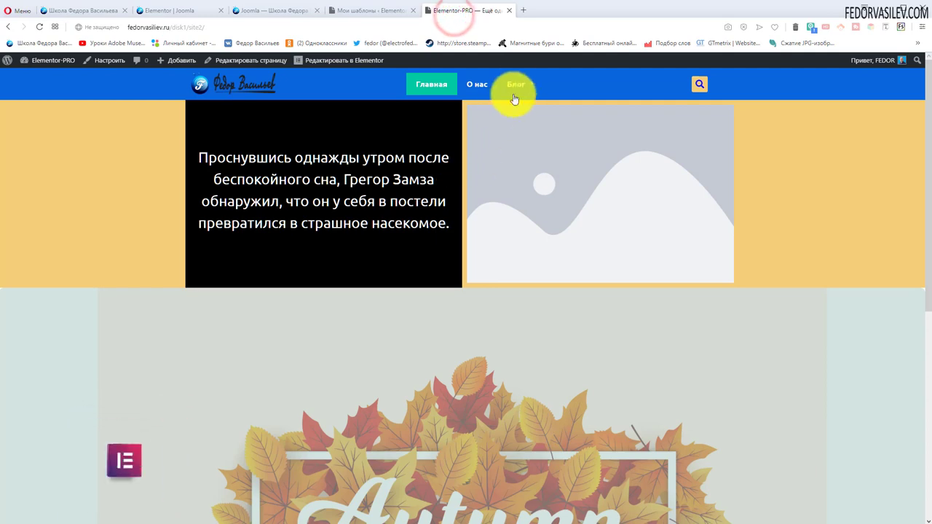
Step: Open the blog's Joomla category on the published site and open a post from the list
mouse_move(518, 88)
left_click(519, 107)
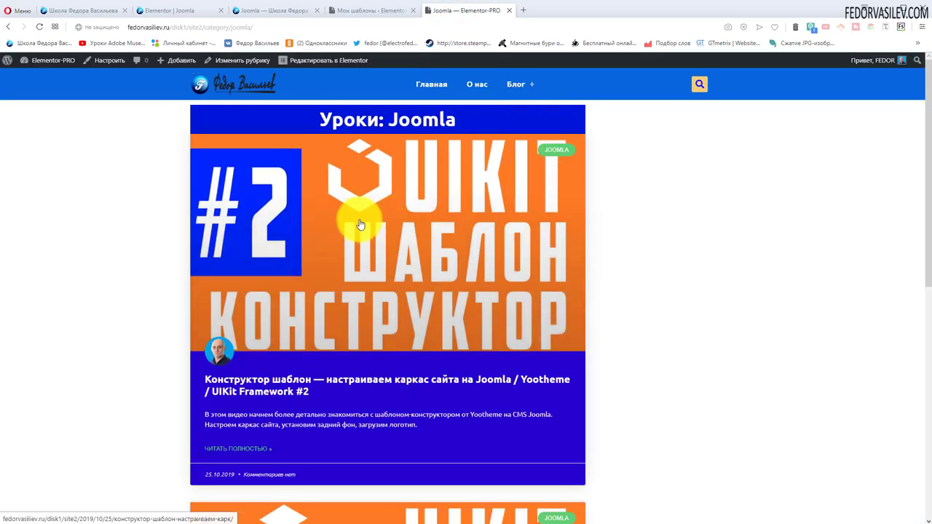
scroll(306, 218, "down", 3)
left_click(260, 315)
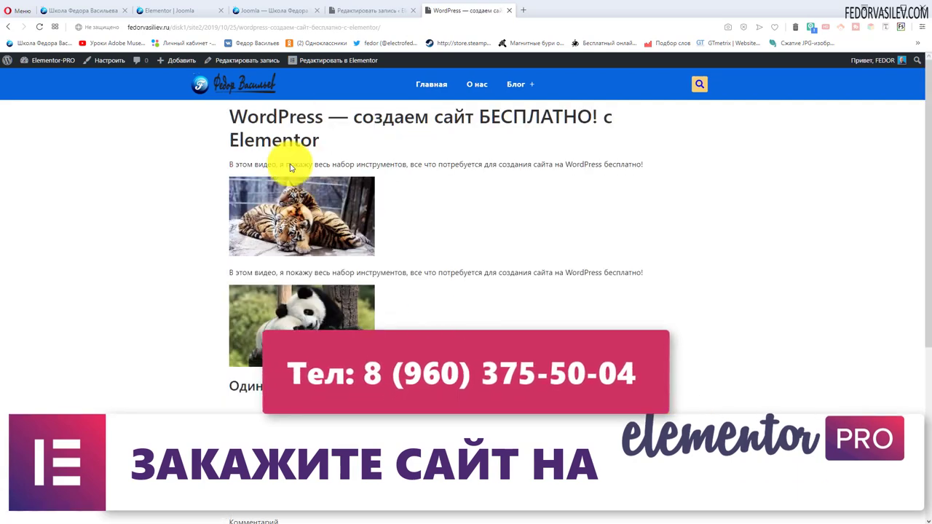
Step: Examine the published WordPress post's text, images and comment section
double_click(476, 161)
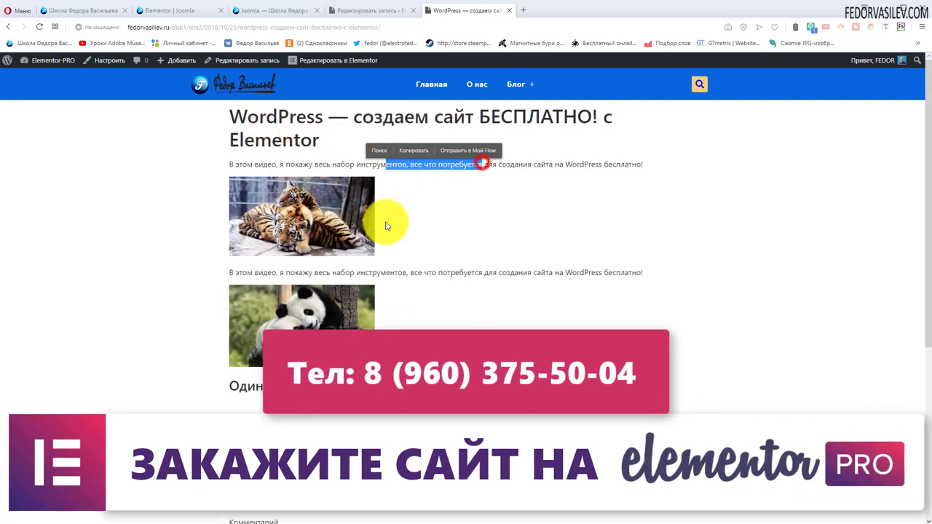
left_click(442, 225)
scroll(296, 312, "down", 3)
scroll(296, 311, "down", 2)
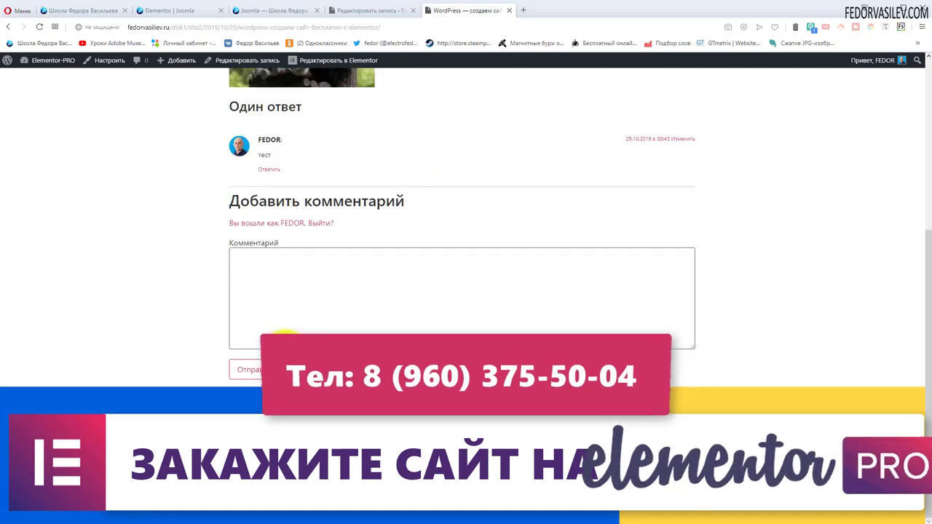
scroll(201, 323, "up", 5)
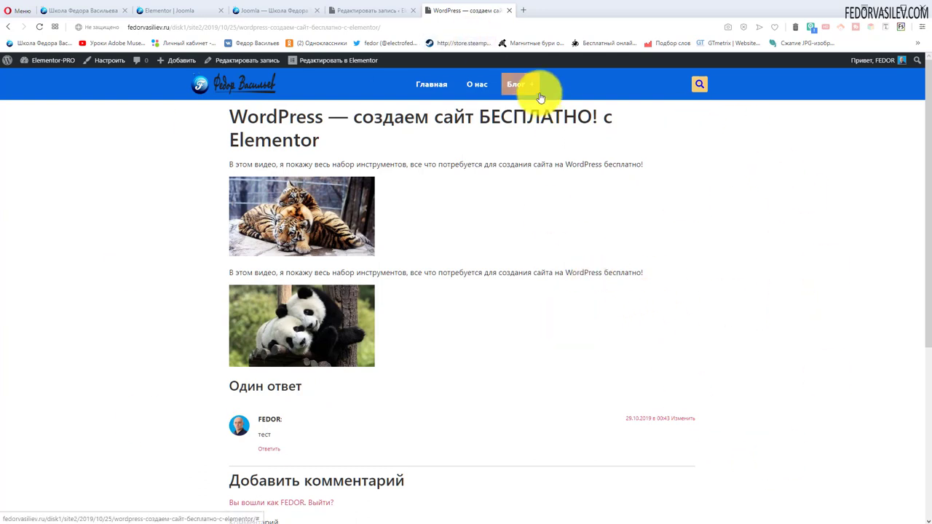
mouse_move(539, 97)
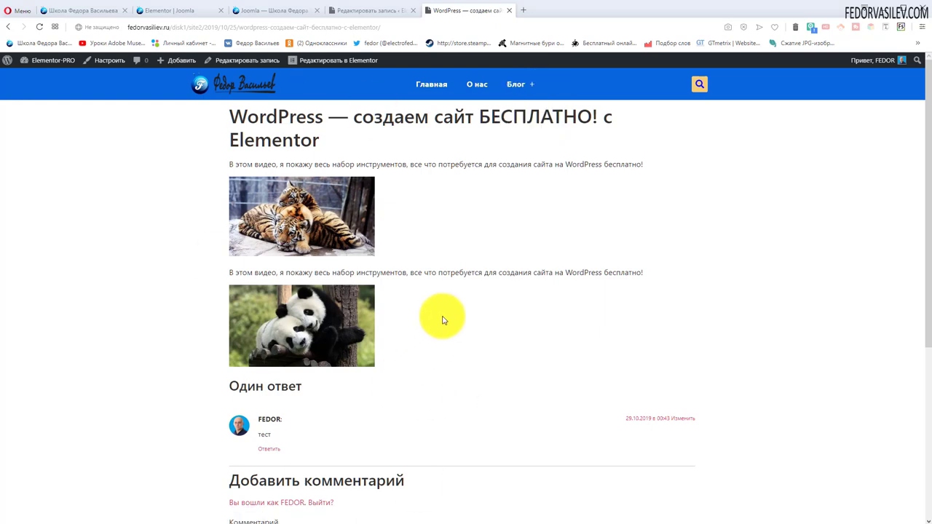
Step: Create a new Elementor template of type Одиночная for the post type Запись, named "записи"
left_click(32, 195)
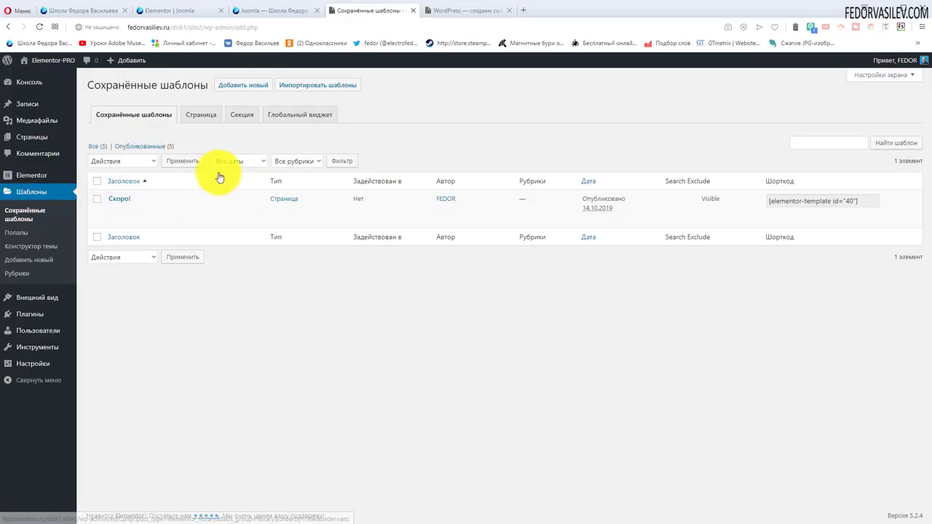
left_click(249, 88)
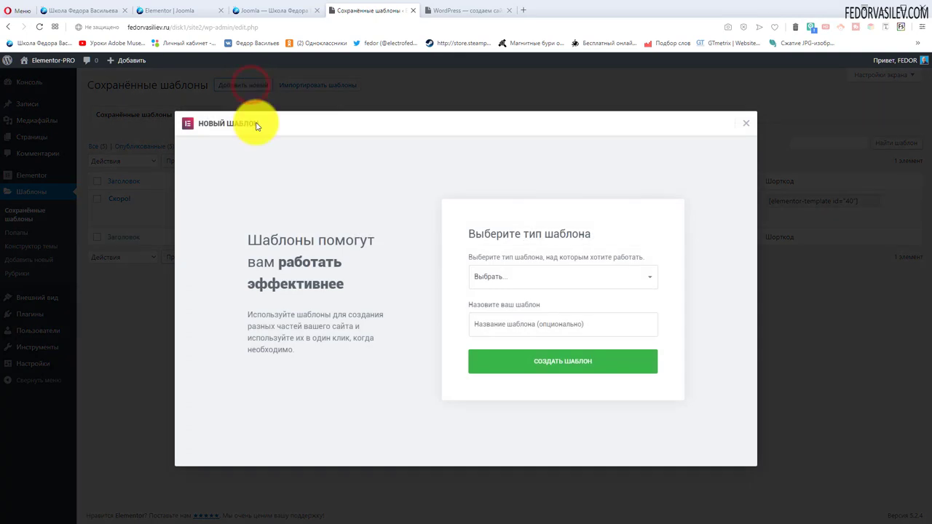
left_click(489, 277)
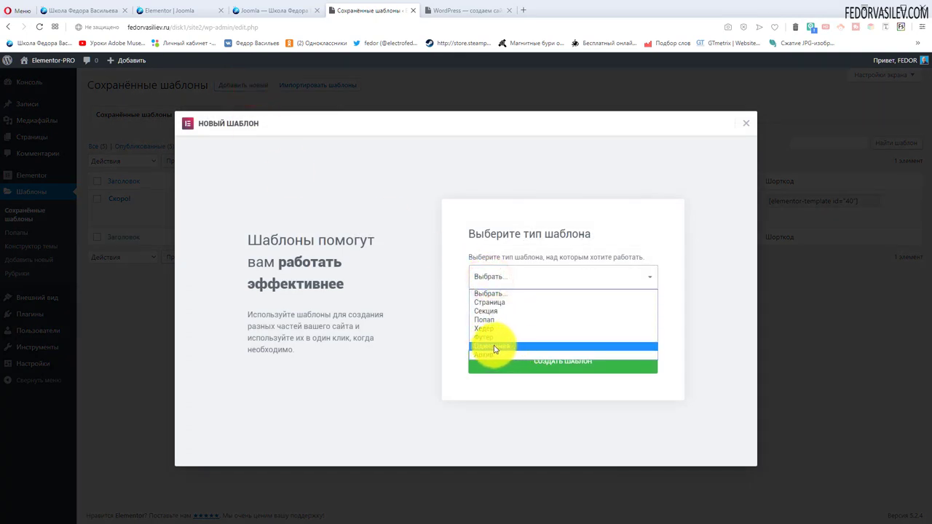
left_click(493, 347)
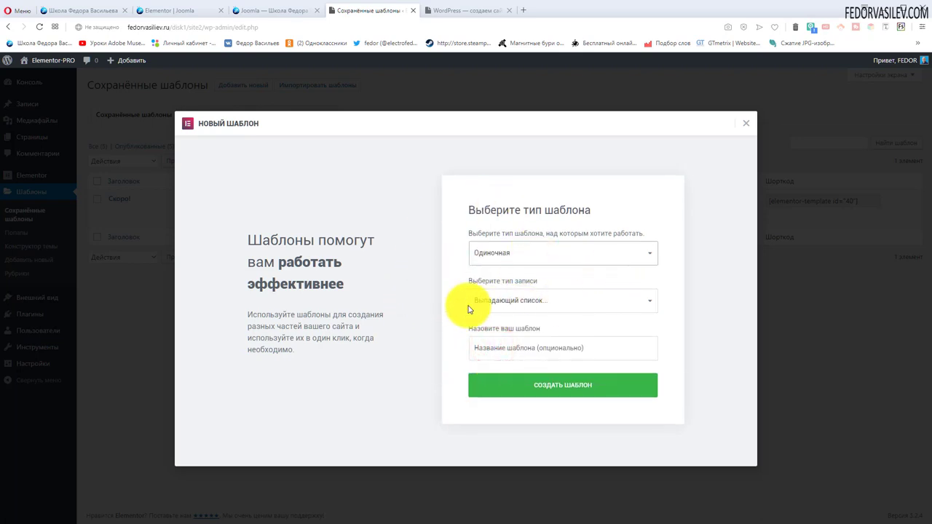
left_click(501, 304)
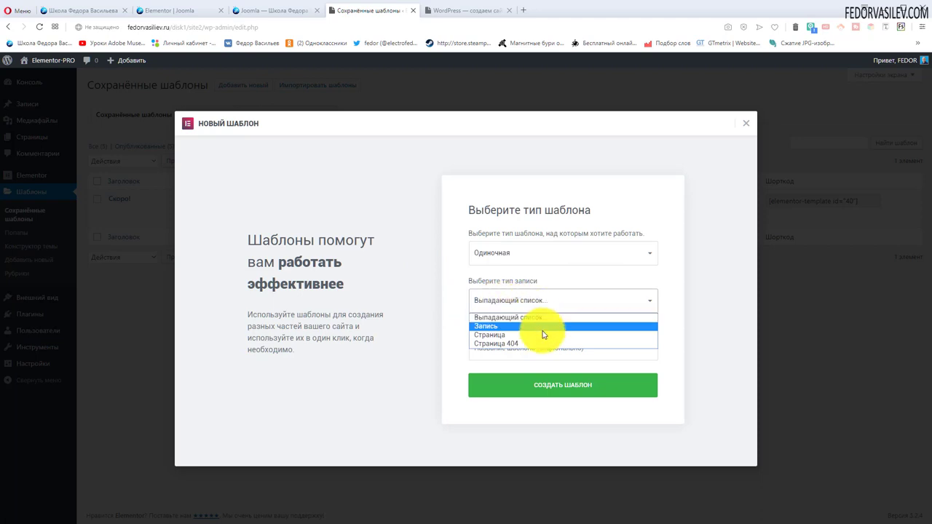
left_click(503, 326)
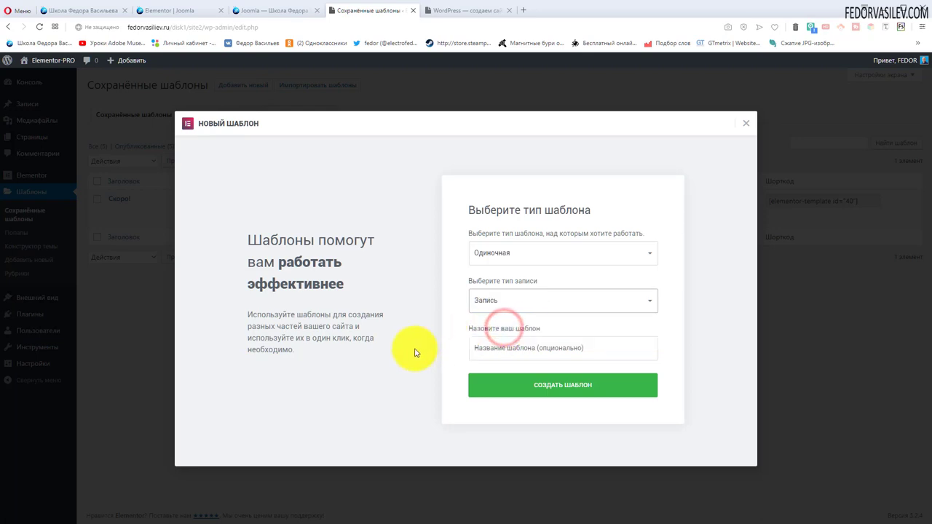
left_click(492, 350)
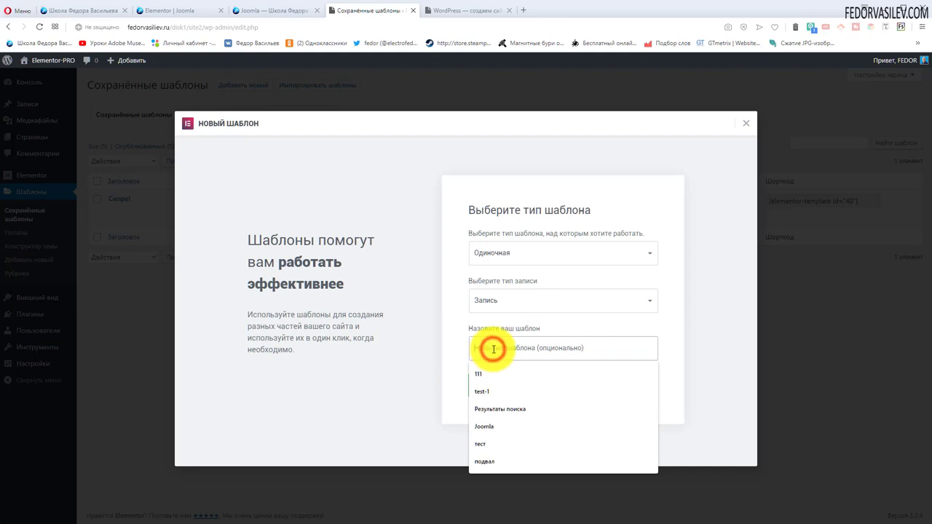
type("записи")
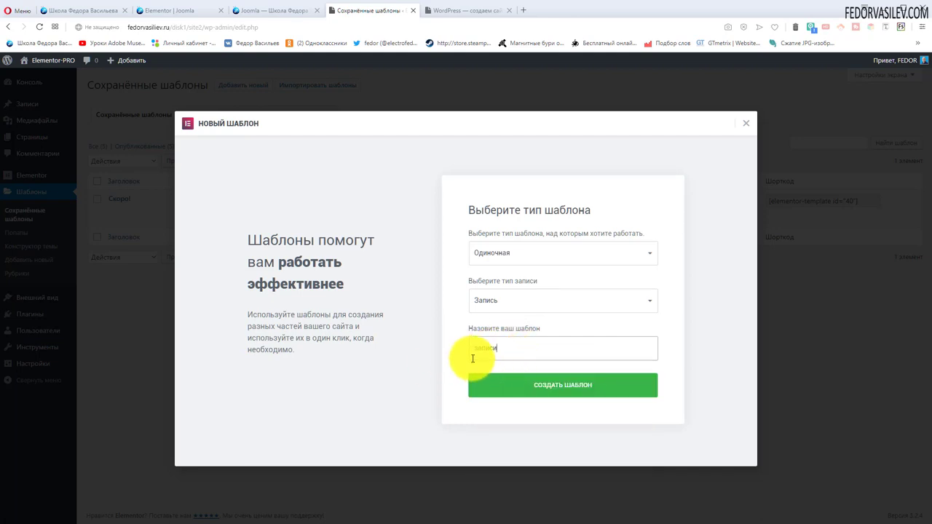
left_click(565, 384)
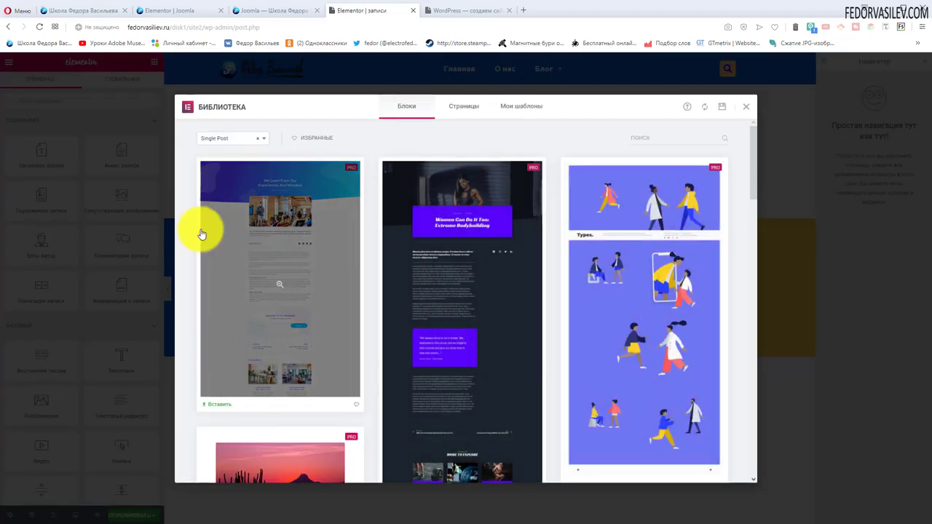
Step: Browse the Single Post blocks and insert "Why Your Approach to A/B Testing Is Costing You Sales", importing its document settings
scroll(520, 167, "down", 5)
scroll(500, 238, "down", 8)
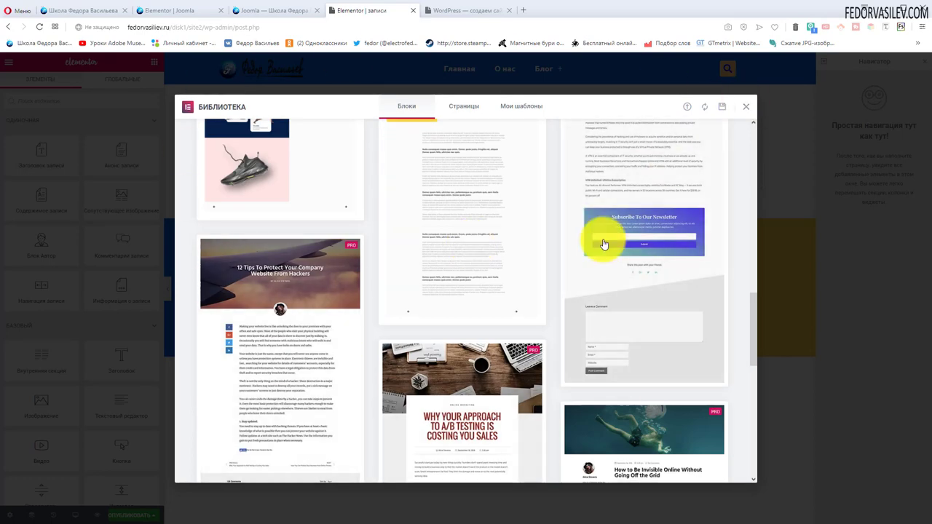
mouse_move(495, 239)
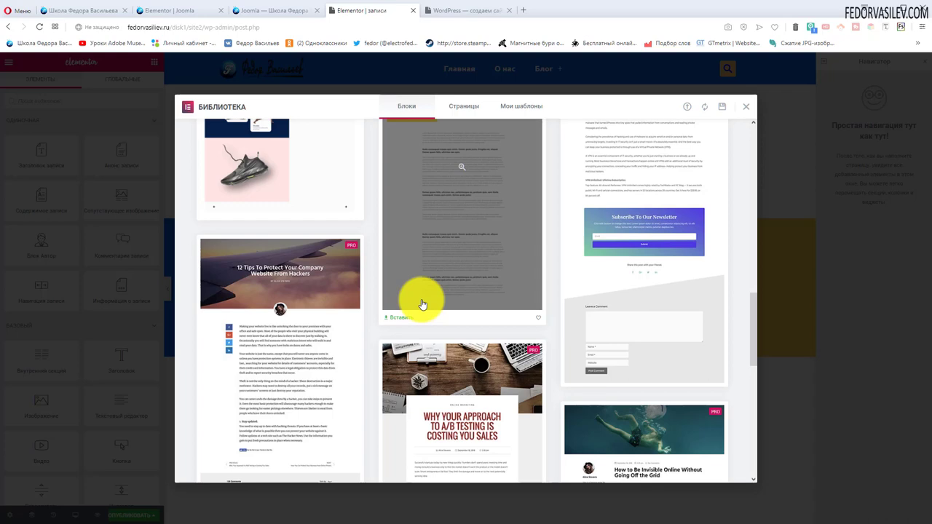
scroll(422, 304, "down", 1)
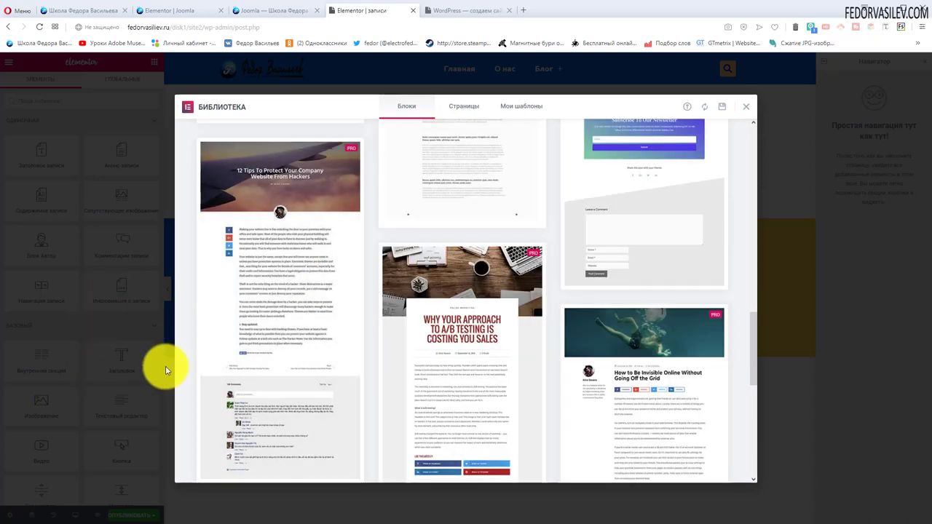
mouse_move(248, 376)
scroll(240, 393, "up", 2)
scroll(215, 398, "down", 2)
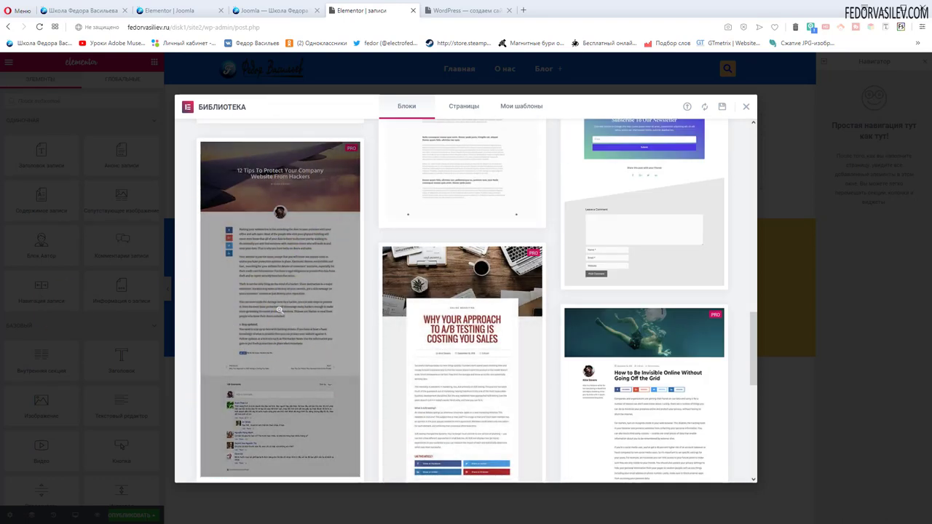
scroll(245, 281, "down", 3)
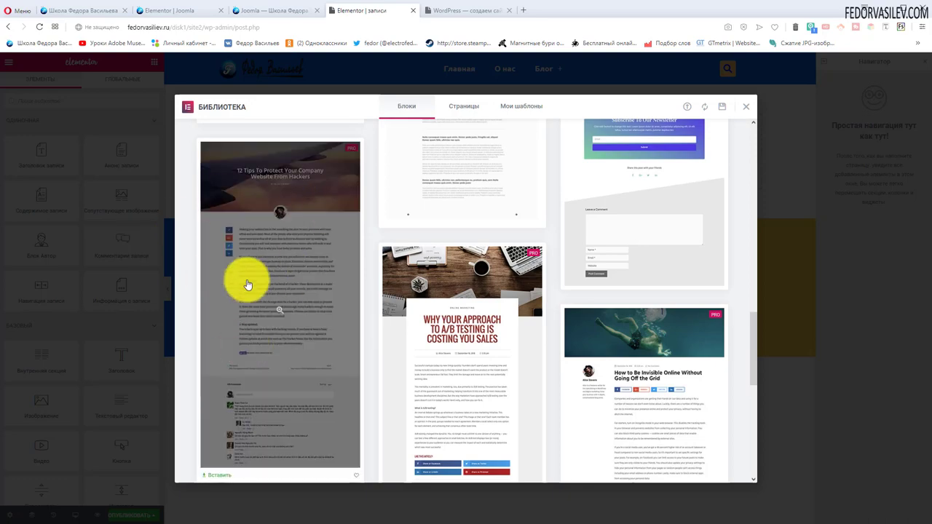
scroll(474, 268, "up", 3)
scroll(473, 268, "down", 6)
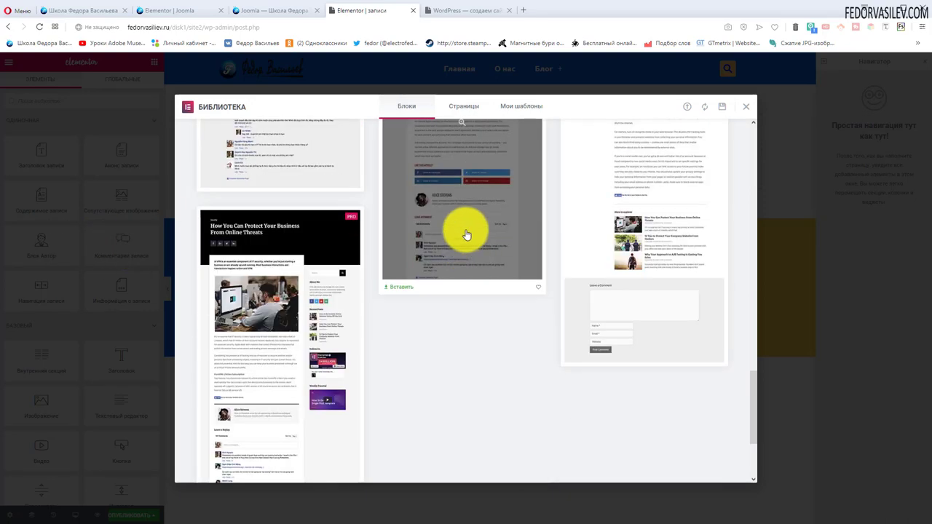
scroll(474, 348, "up", 4)
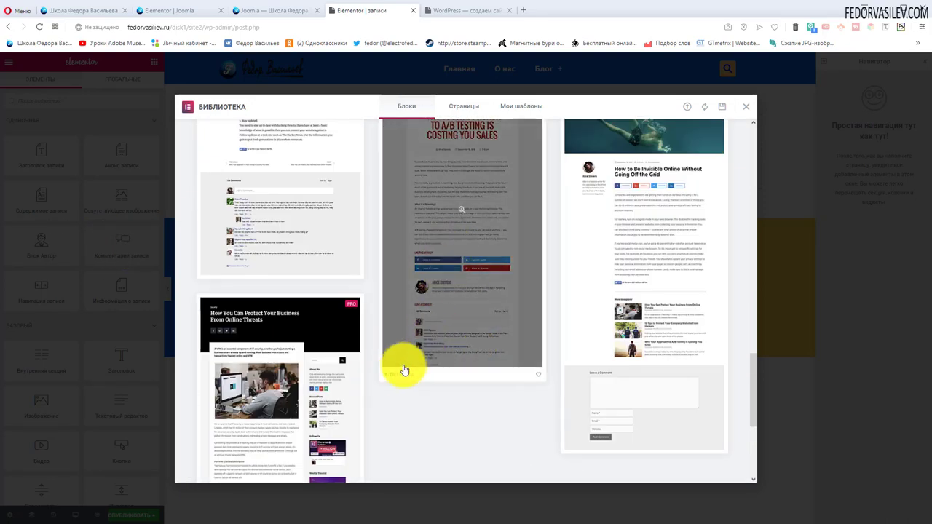
left_click(399, 377)
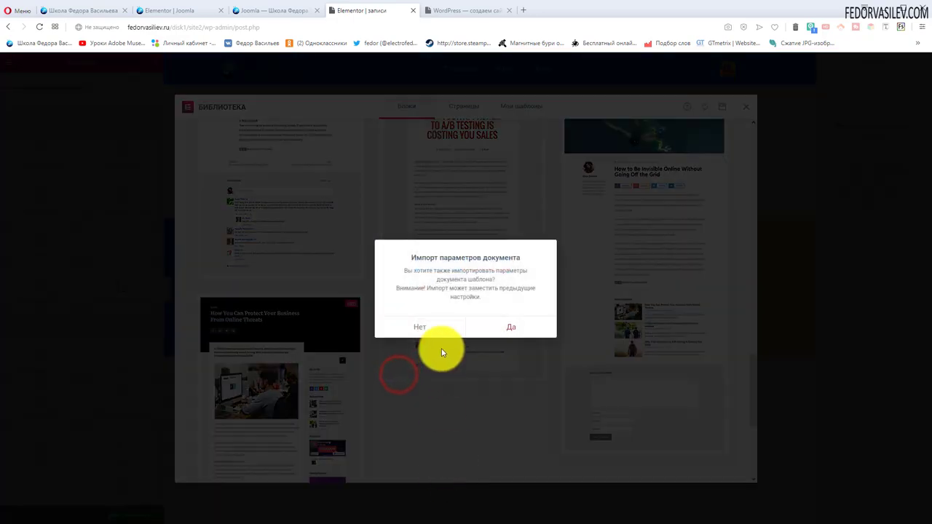
left_click(511, 325)
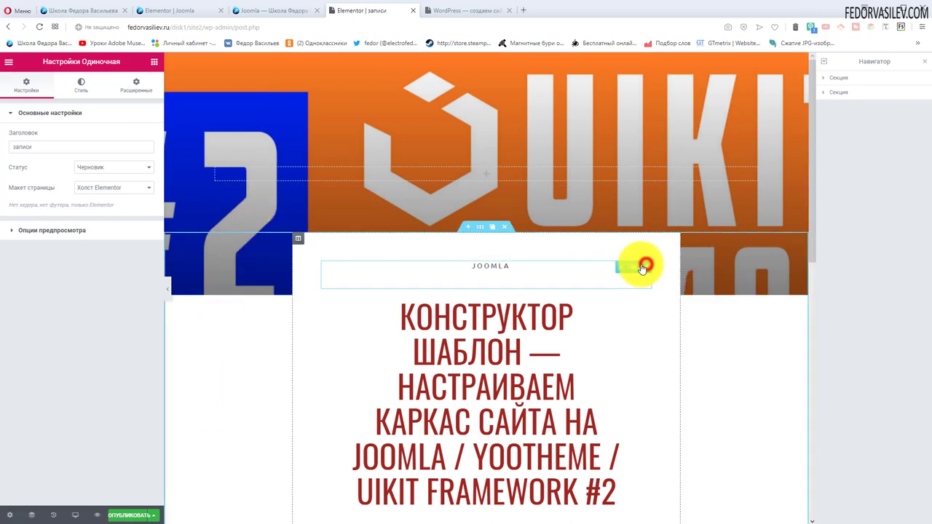
Step: Examine the content and style settings of the category info widget above the post title and look over the inserted layout
left_click(642, 267)
scroll(487, 245, "down", 1)
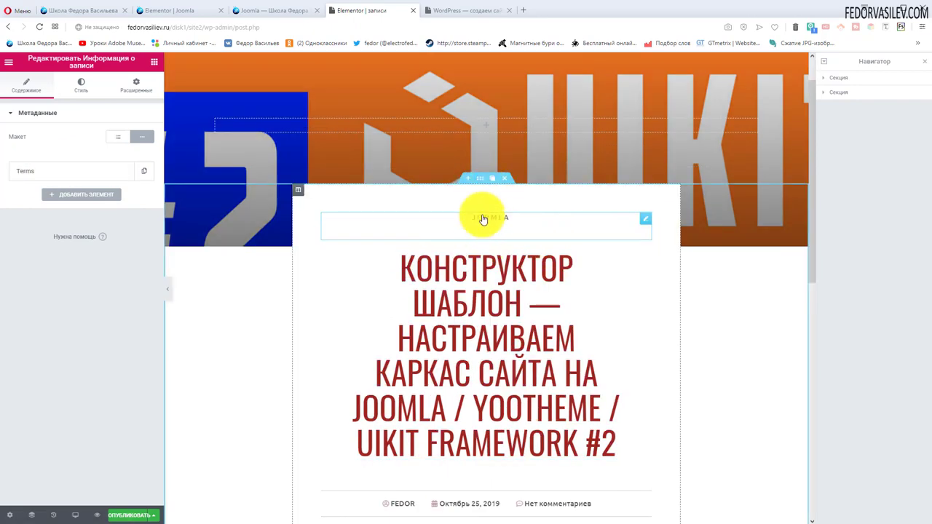
left_click(75, 85)
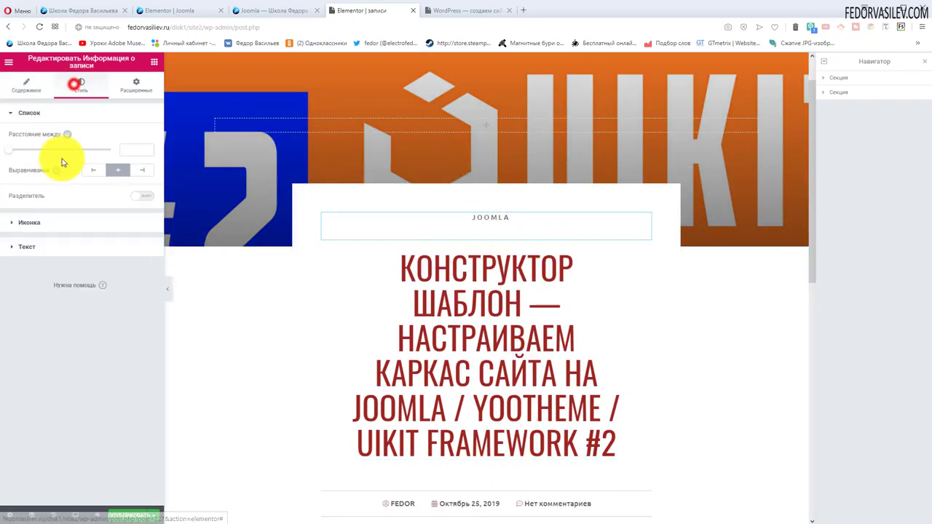
scroll(364, 219, "down", 4)
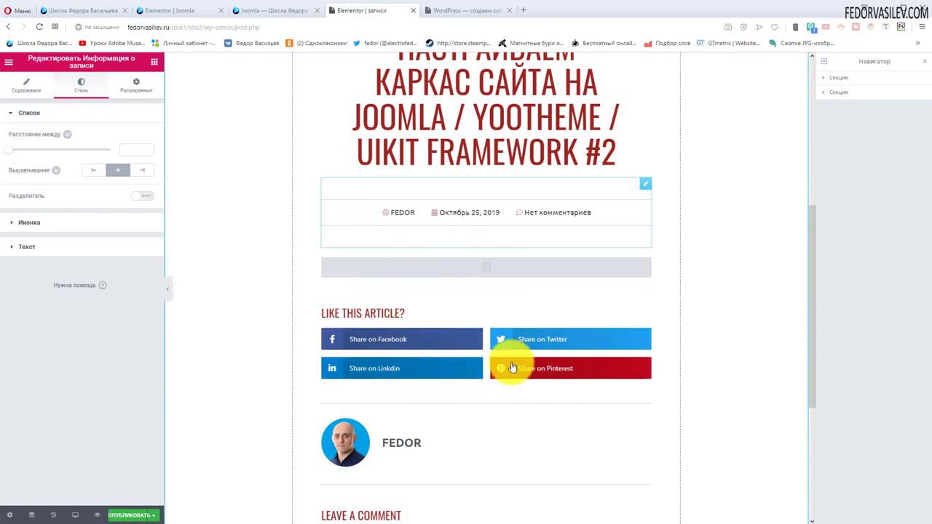
scroll(512, 367, "up", 4)
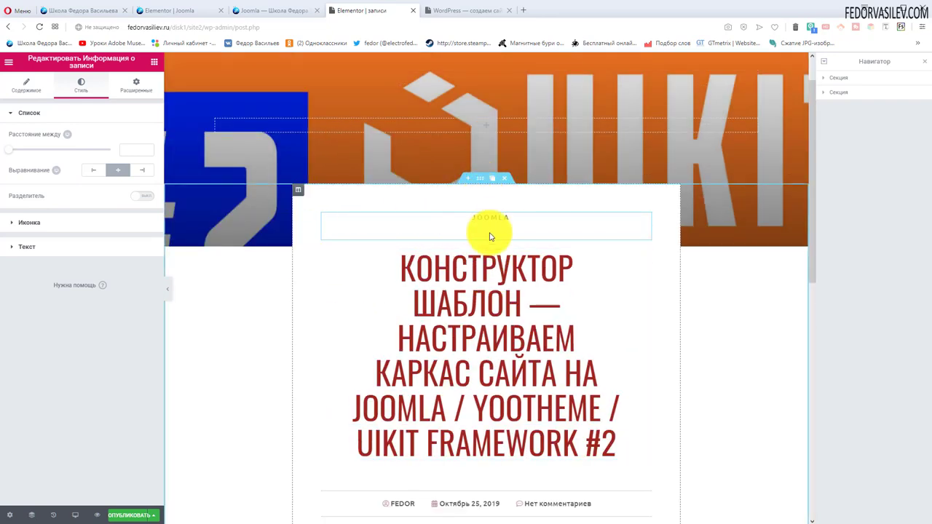
Step: Examine the layout settings of the main section and the style settings of the post content widget
left_click(479, 178)
scroll(460, 267, "down", 2)
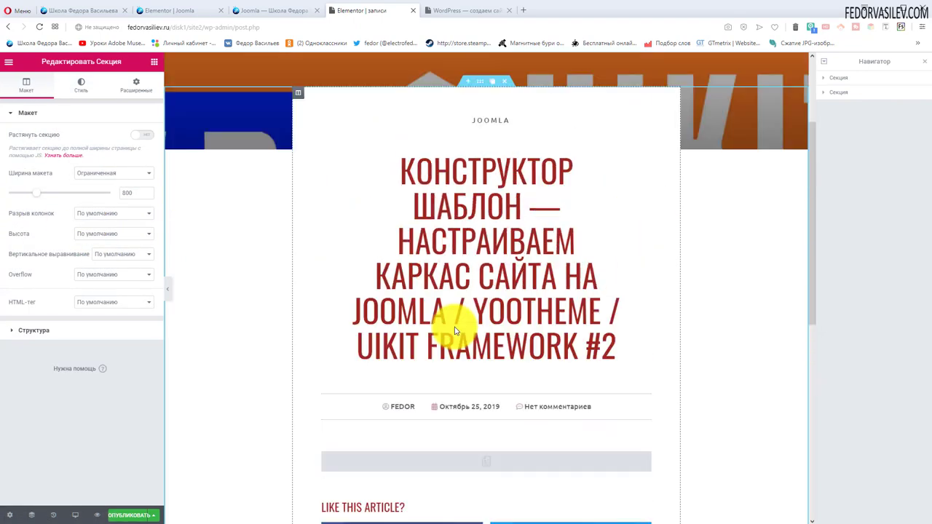
scroll(454, 211, "down", 3)
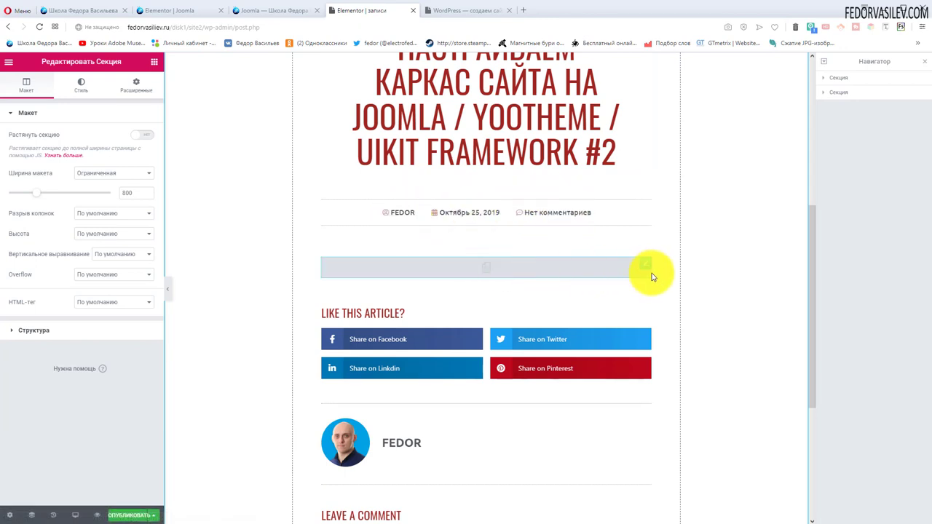
left_click(503, 267)
scroll(333, 312, "down", 1)
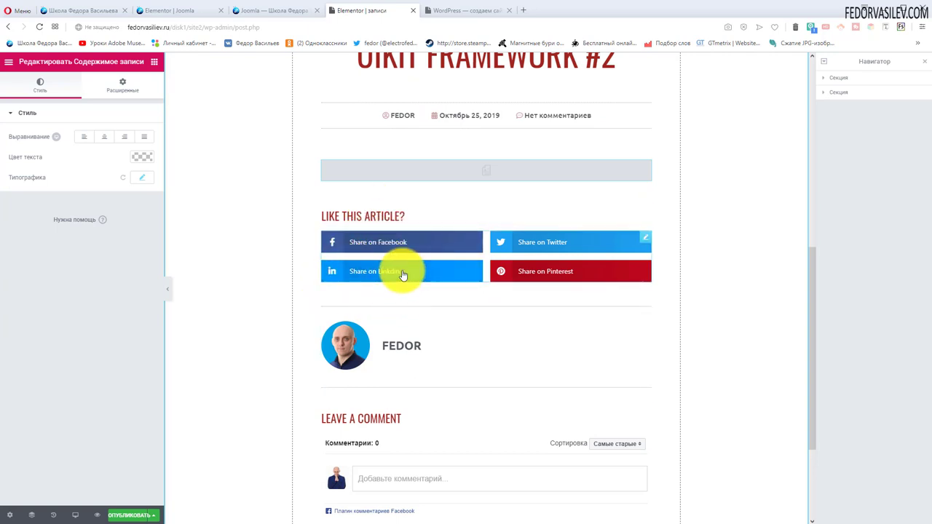
scroll(363, 349, "up", 1)
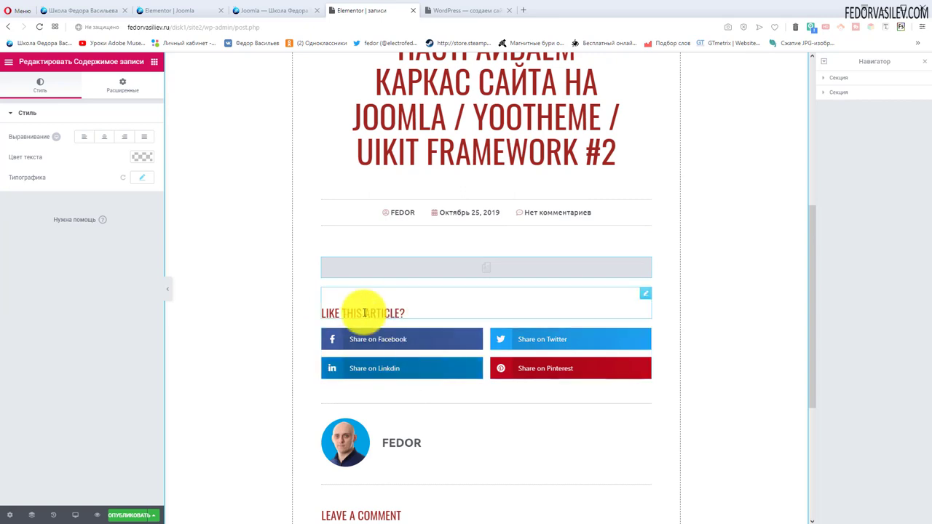
Step: Change the heading above the share buttons to "Как вам эта статья?"
left_click(642, 296)
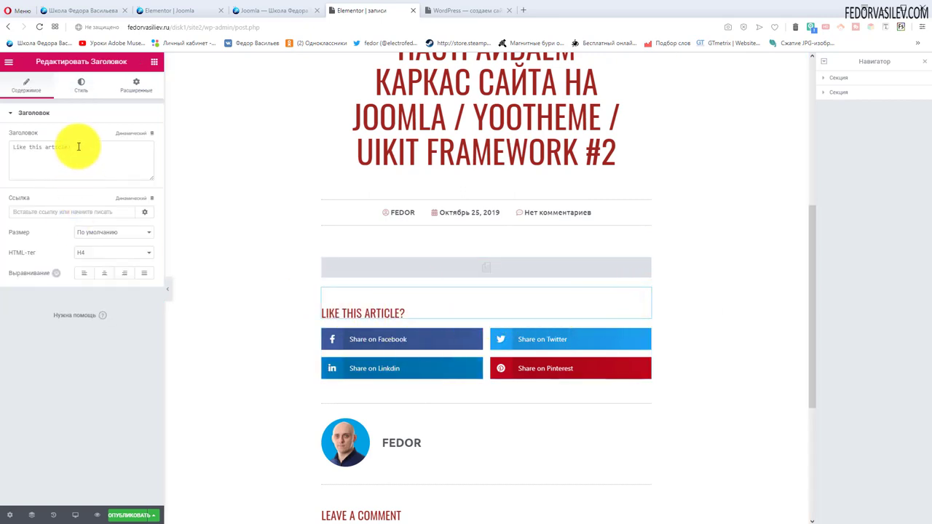
type("Как вам эта статья?")
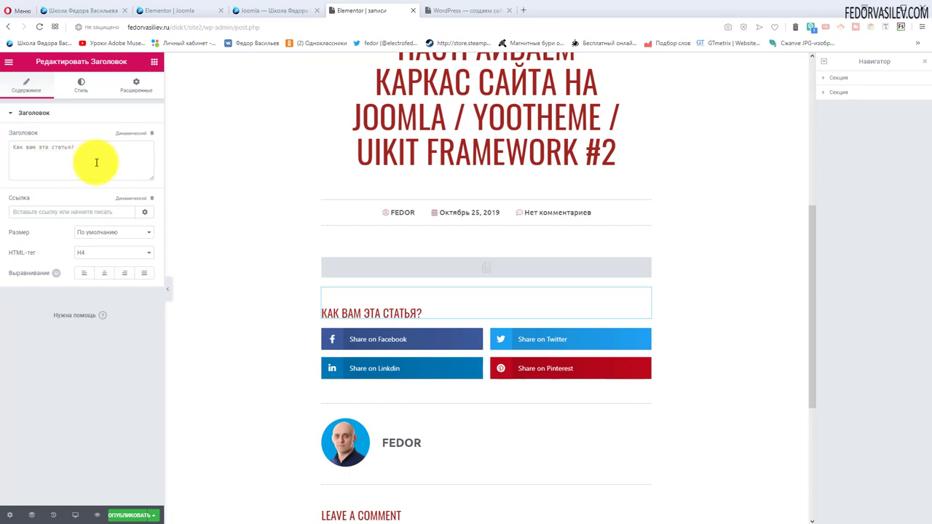
Step: Add a VK button labelled "Поделитесь ВКонтакте" to the share buttons and remove the LinkedIn one
left_click(453, 337)
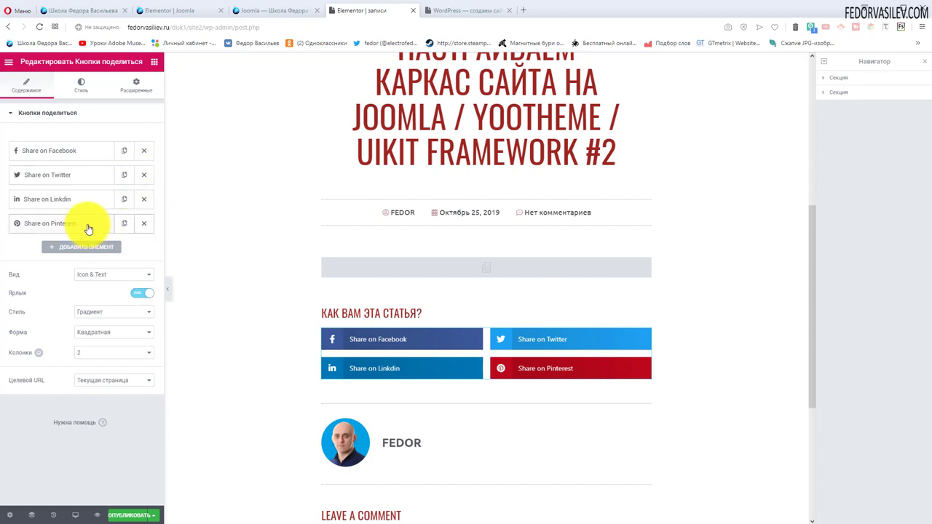
left_click(82, 247)
left_click(96, 271)
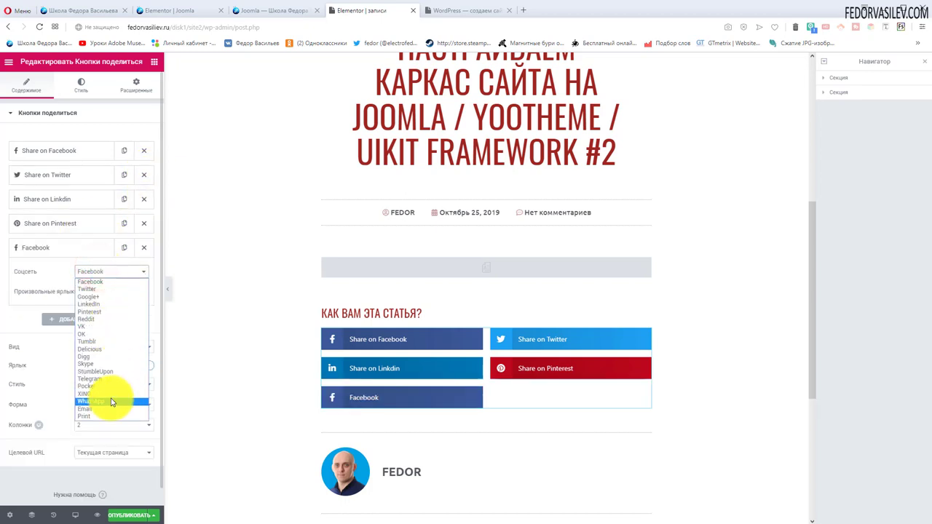
left_click(92, 327)
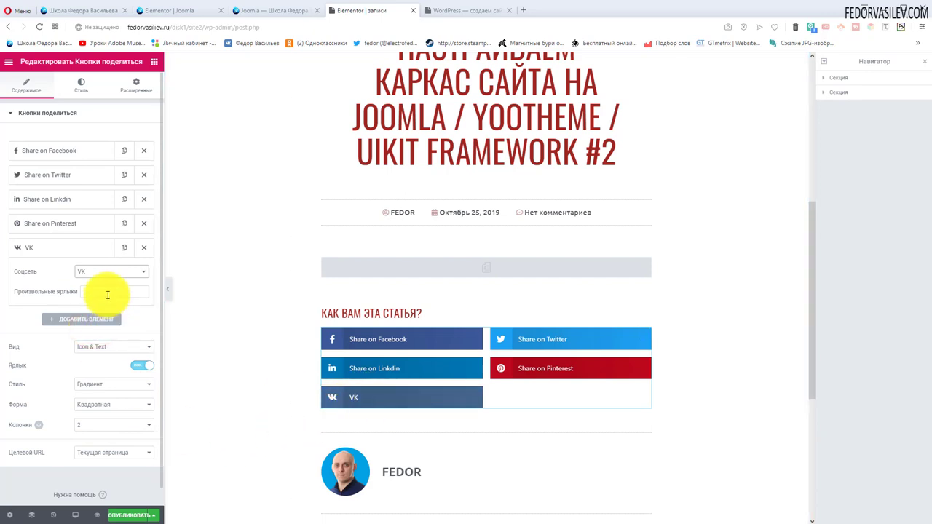
type("Поделитесь ВКонтакте")
left_click_drag(86, 292, 132, 295)
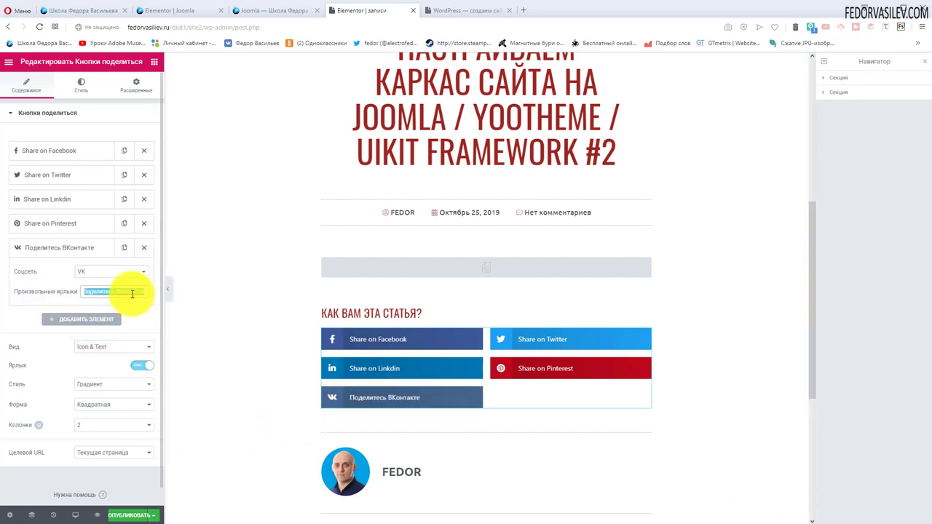
left_click(133, 293)
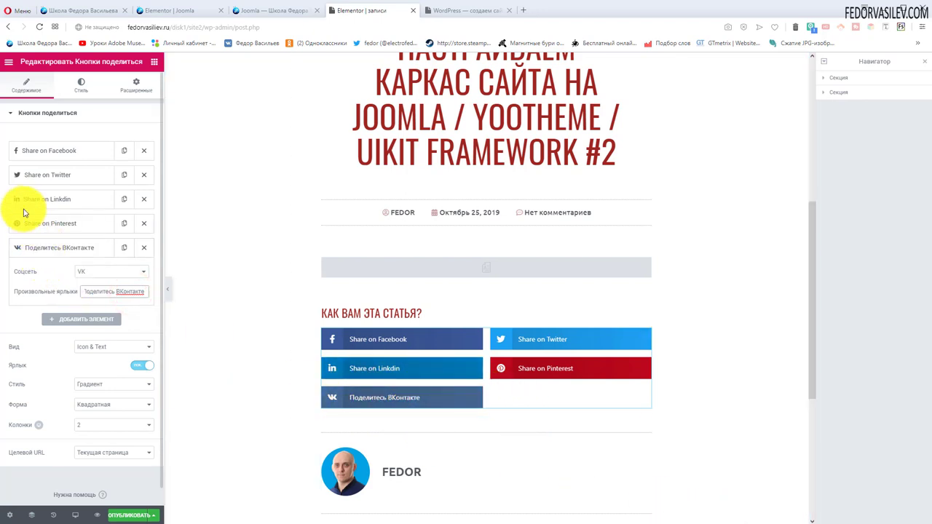
left_click(144, 200)
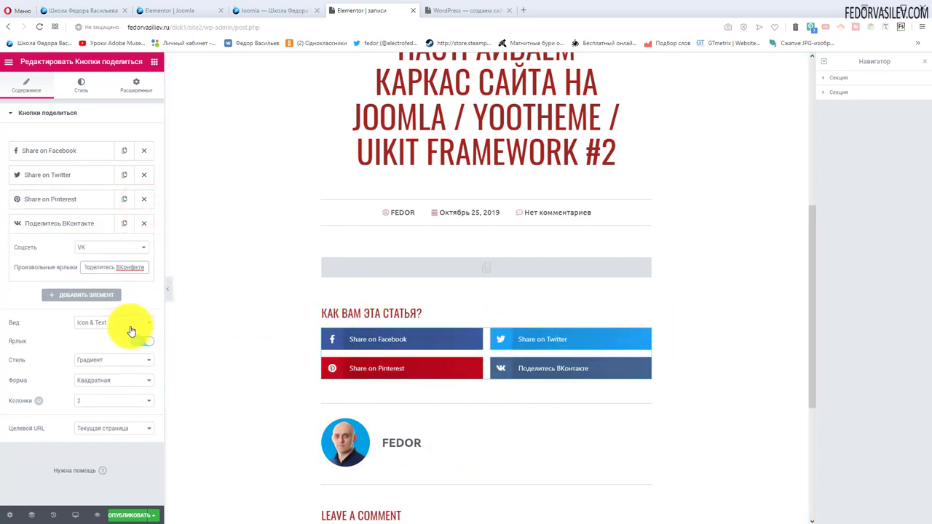
Step: Try the Icon and Text views and hidden labels on the share buttons, and restore Icon & Text with labels on
left_click(103, 343)
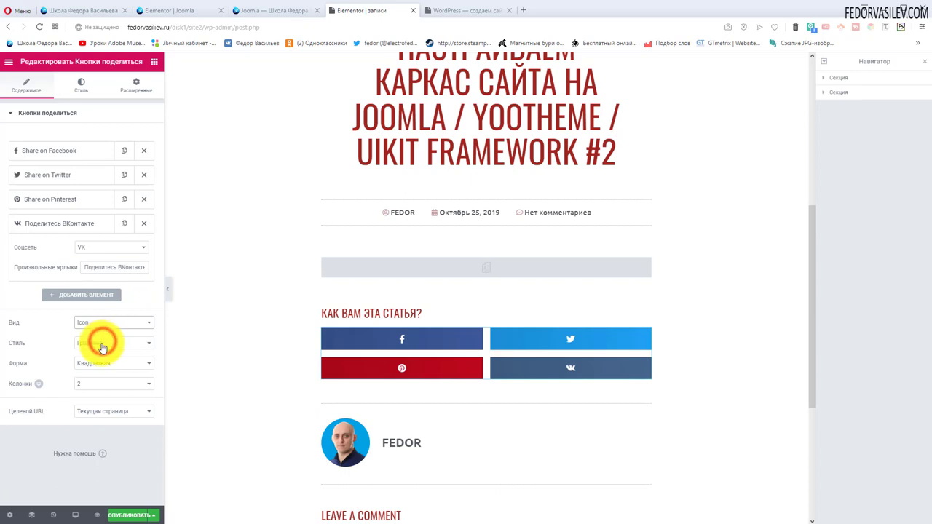
left_click(97, 348)
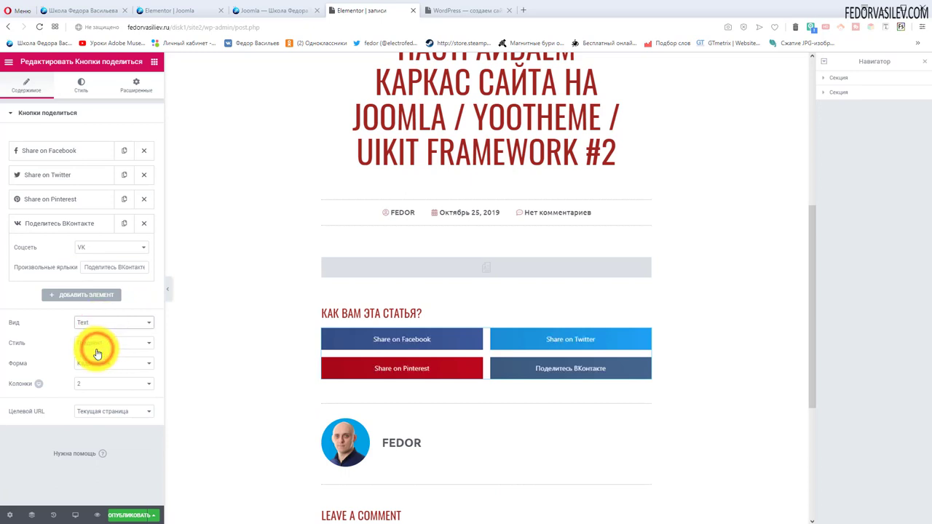
left_click(100, 324)
left_click(97, 333)
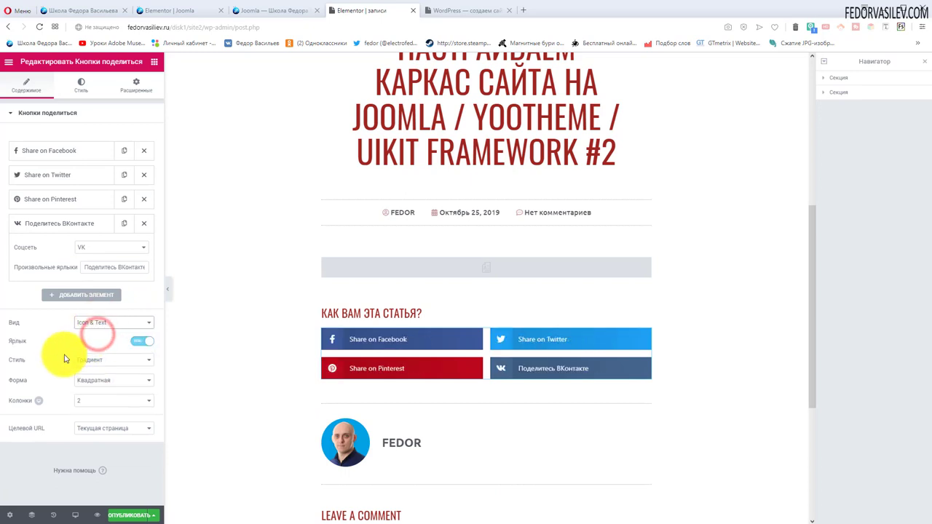
left_click(136, 342)
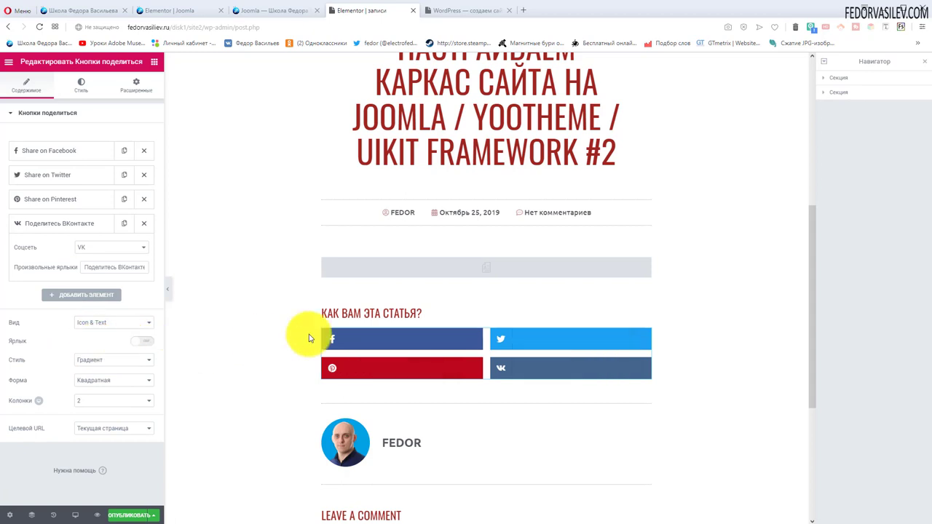
left_click(140, 340)
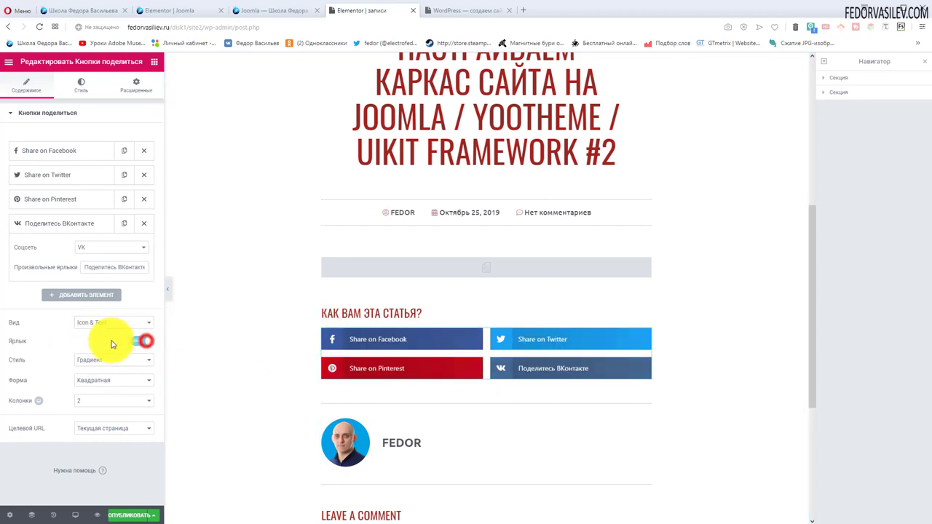
Step: Try the minimalist, framed and boxed-icon styles on the share buttons and set their style to "Плоский"
left_click(112, 378)
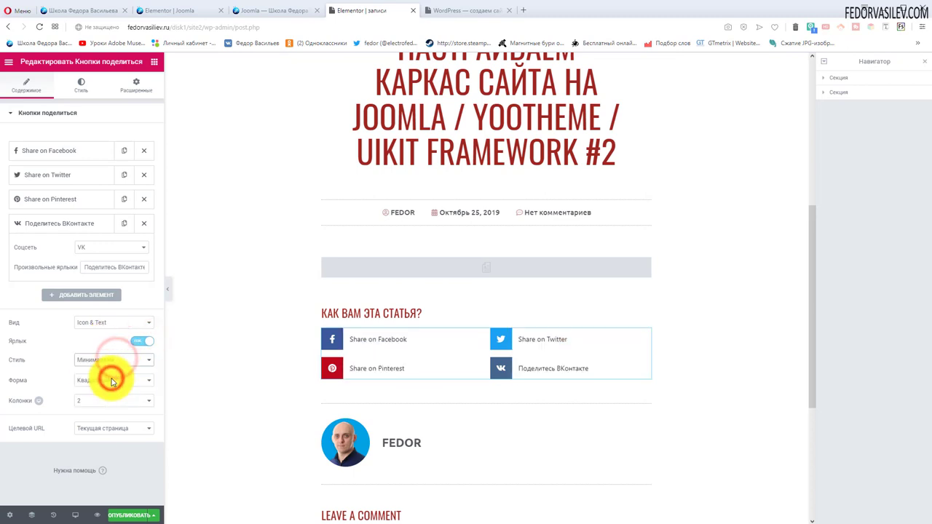
left_click(113, 385)
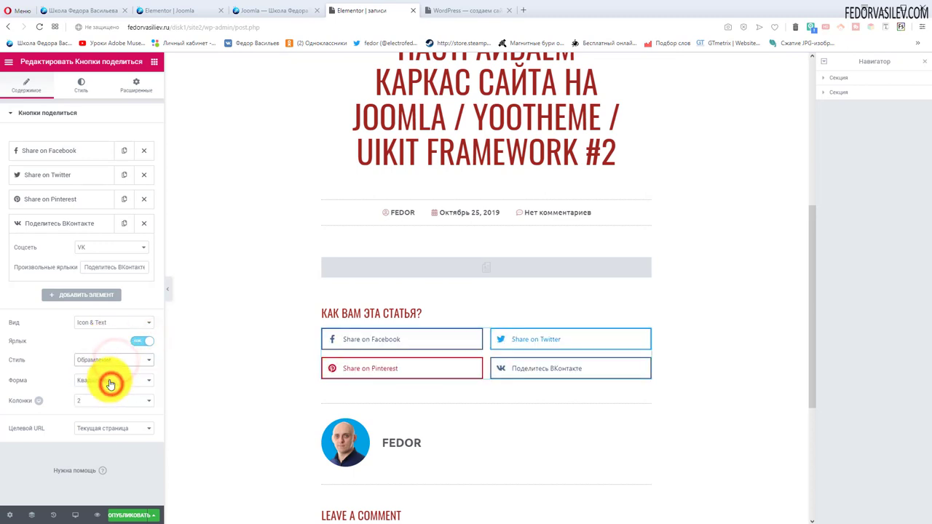
left_click(110, 393)
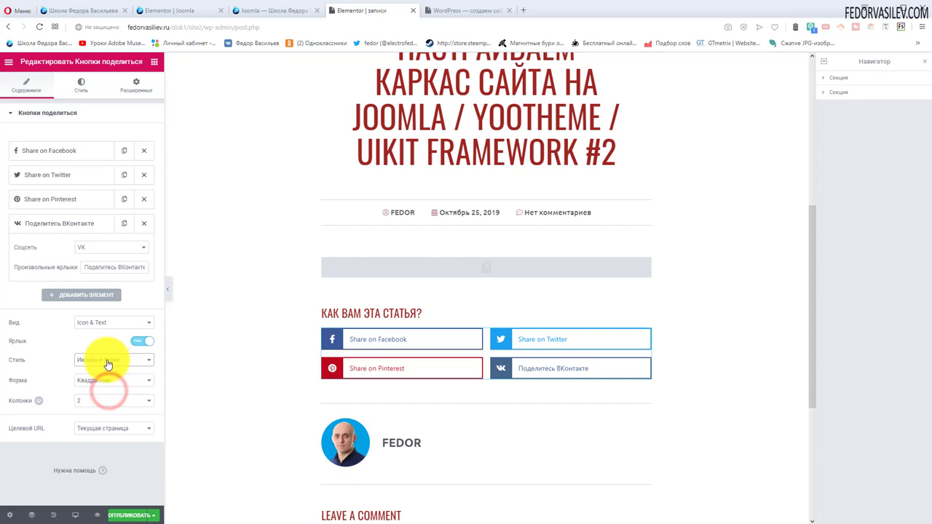
left_click(104, 400)
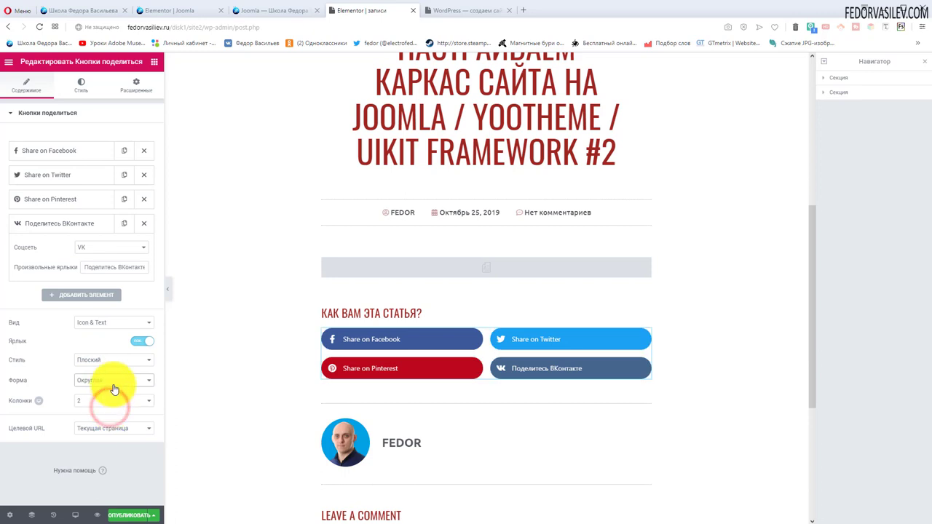
Step: Try 1 and 4 columns for the share buttons, keep the shape "Квадратная" and return to 2 columns
left_click(93, 432)
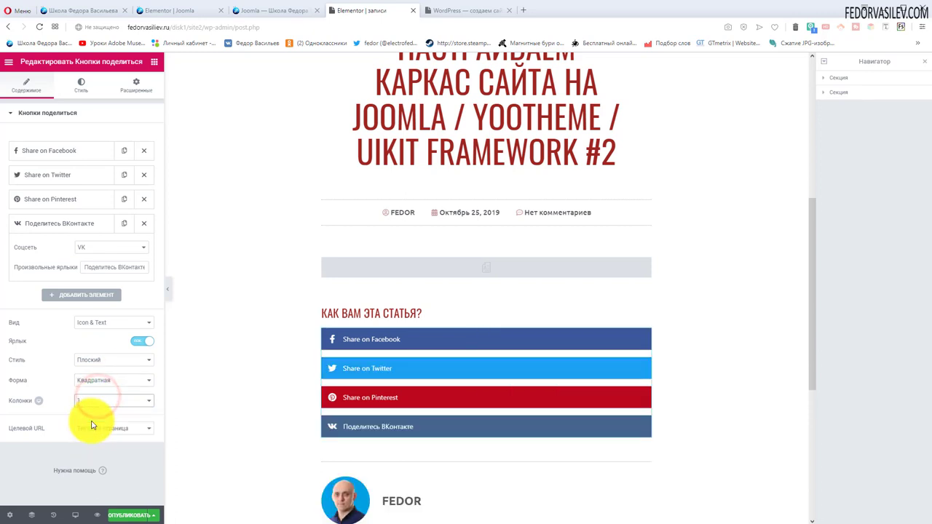
left_click(93, 401)
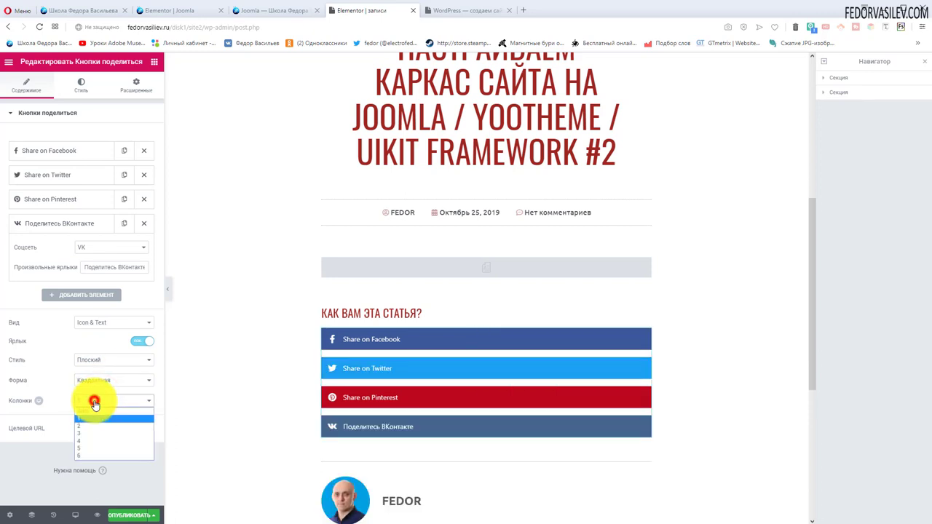
left_click(92, 440)
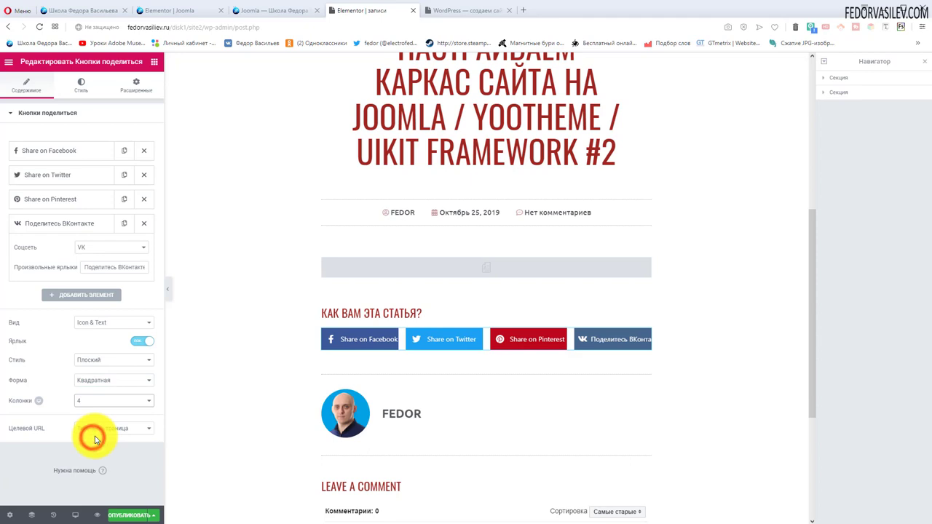
left_click(104, 380)
left_click(104, 378)
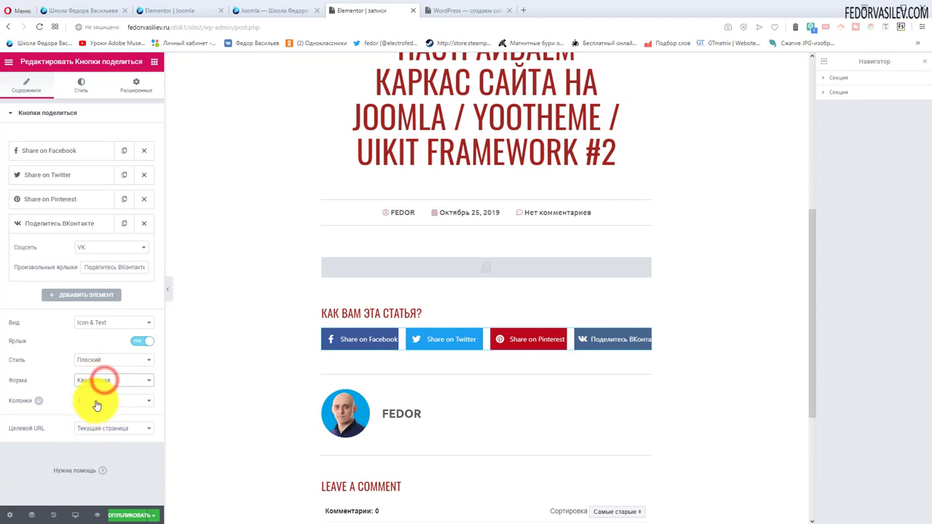
left_click(97, 403)
left_click(95, 422)
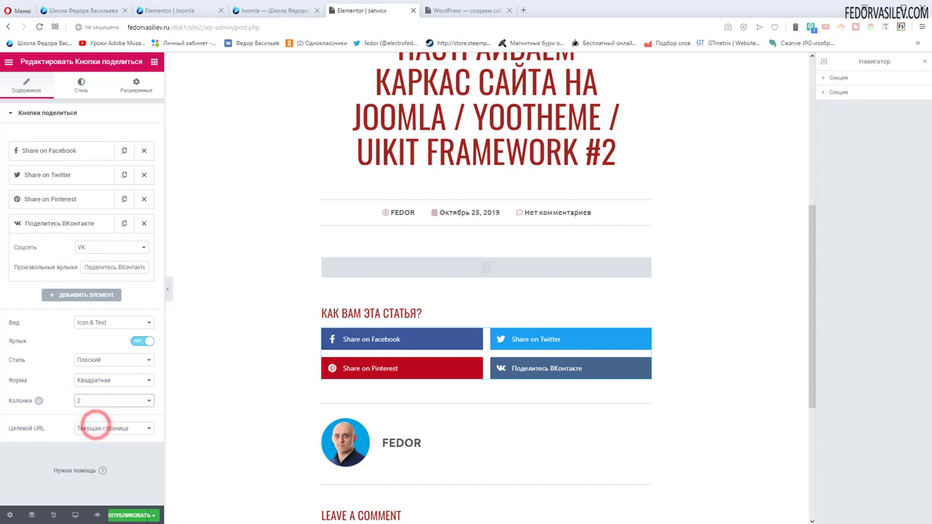
Step: Open the settings of the author box widget below the share buttons
scroll(531, 340, "up", 1)
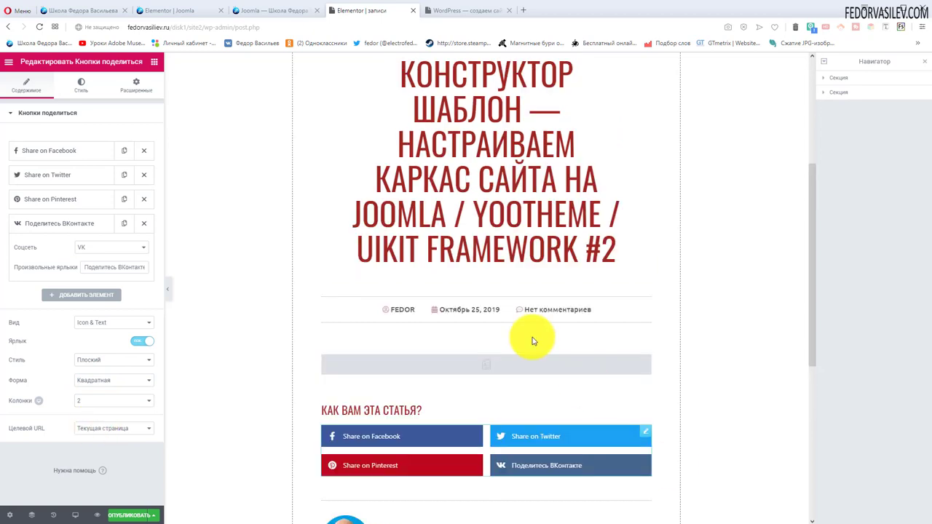
scroll(436, 321, "down", 4)
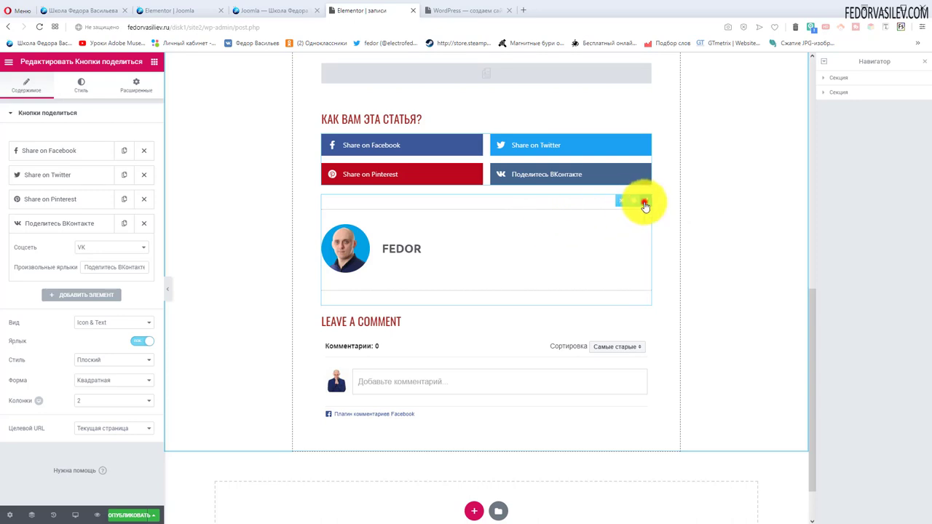
left_click(644, 203)
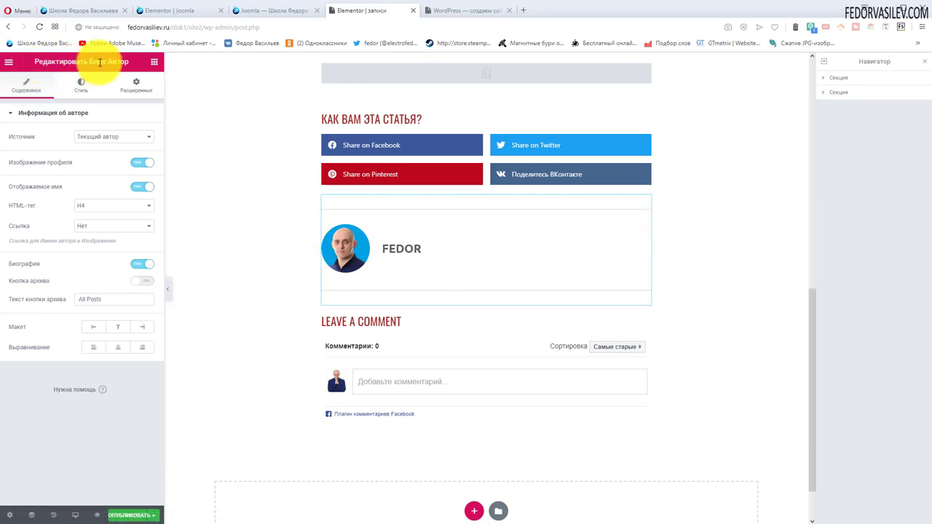
Step: Try the "Индивидуальный" source for the author box, return to "Текущий автор", and switch the profile image off and back on
left_click(113, 137)
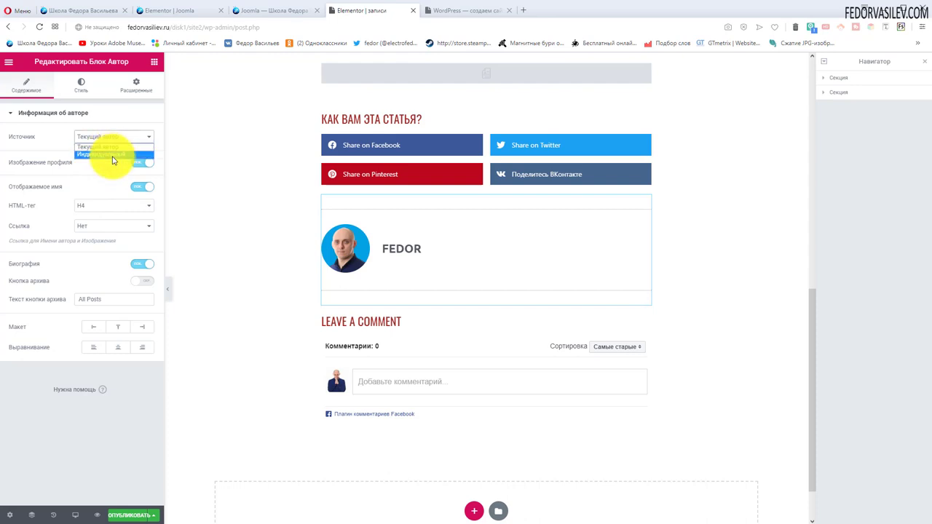
left_click(113, 156)
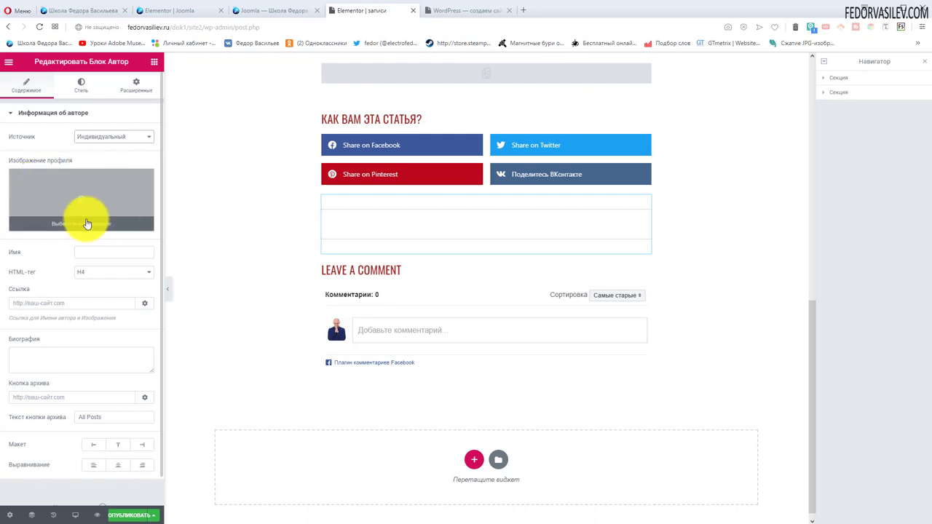
left_click(79, 141)
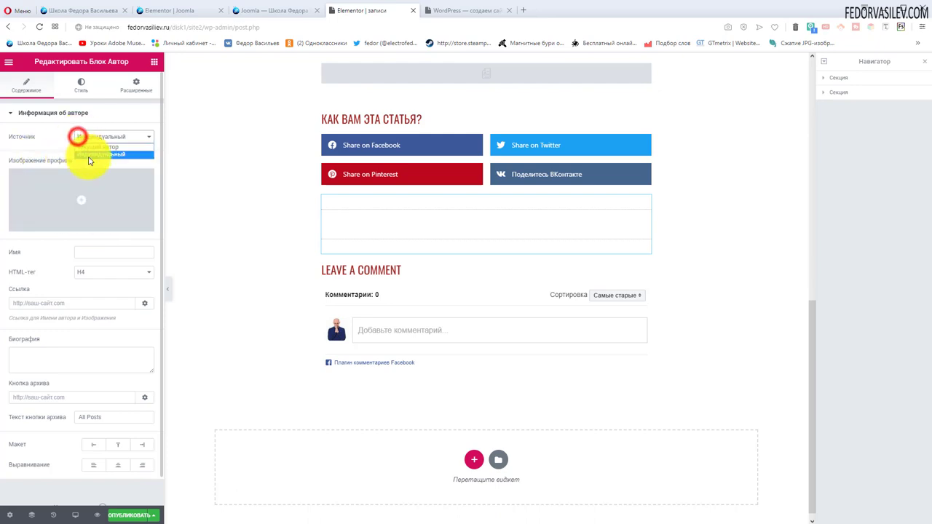
left_click(80, 146)
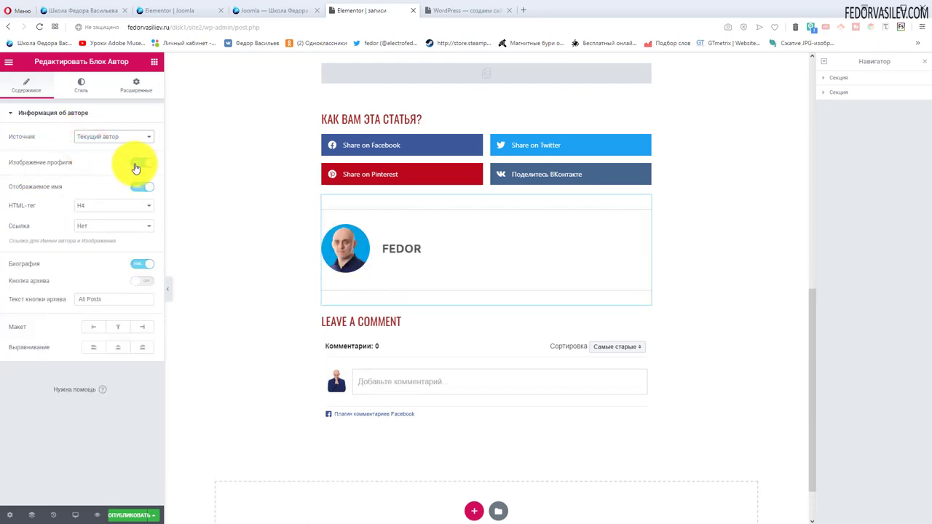
left_click(139, 163)
left_click(139, 163)
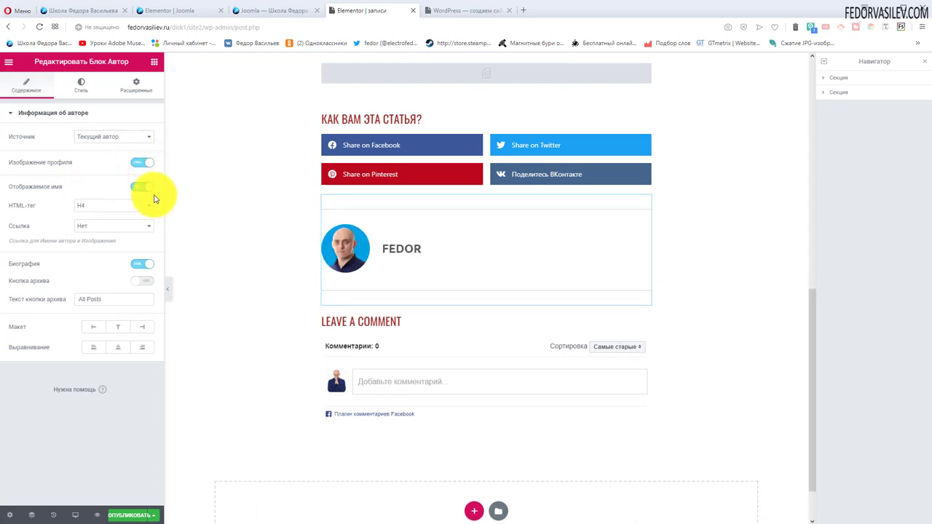
Step: Try the "Веб-сайт" and "Архив записей" author links, restore "Нет", and switch the biography off and back on
left_click(113, 225)
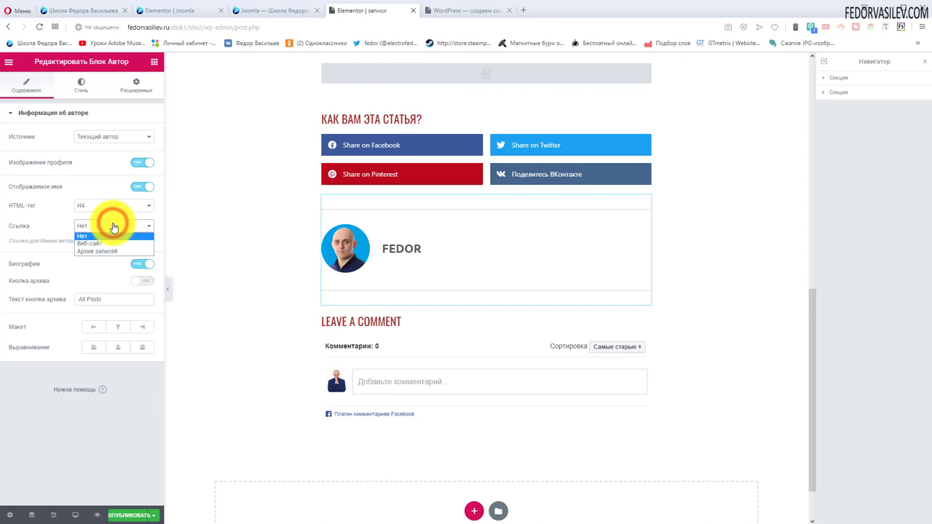
left_click(114, 243)
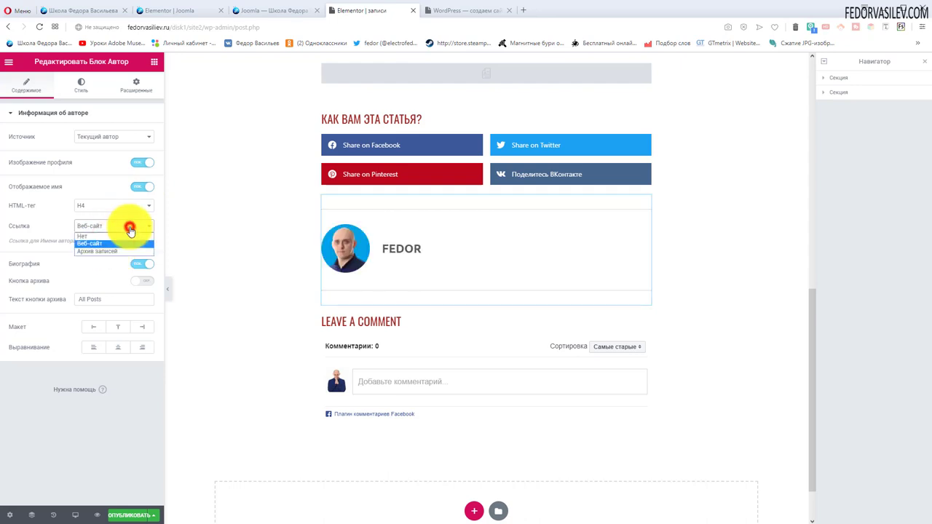
left_click(120, 250)
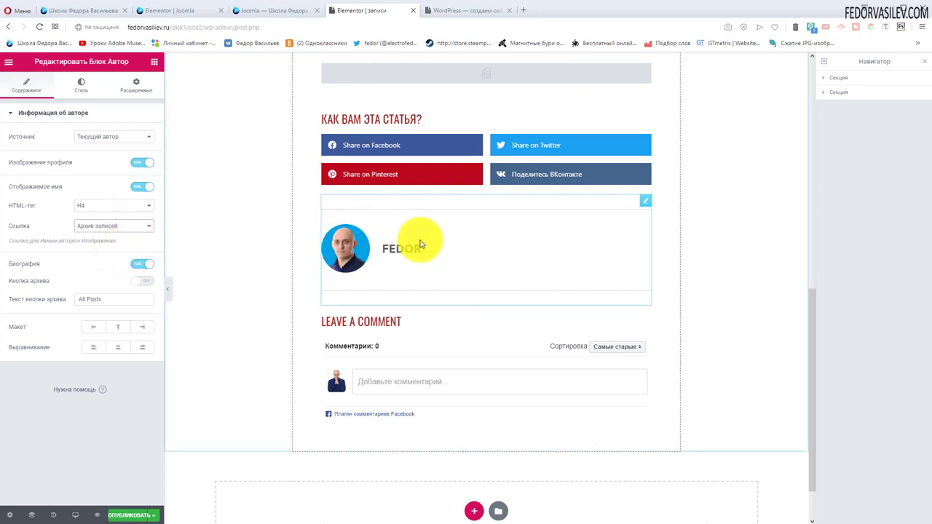
left_click(113, 225)
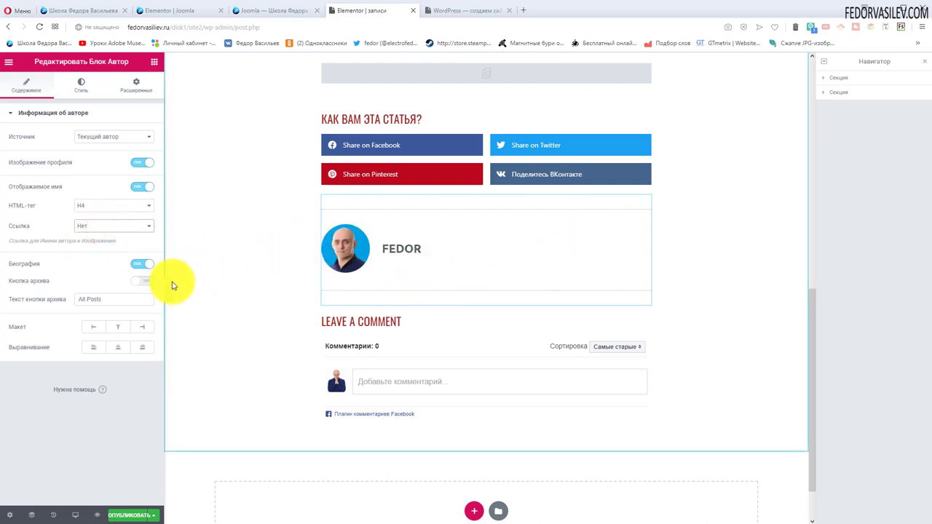
left_click(138, 266)
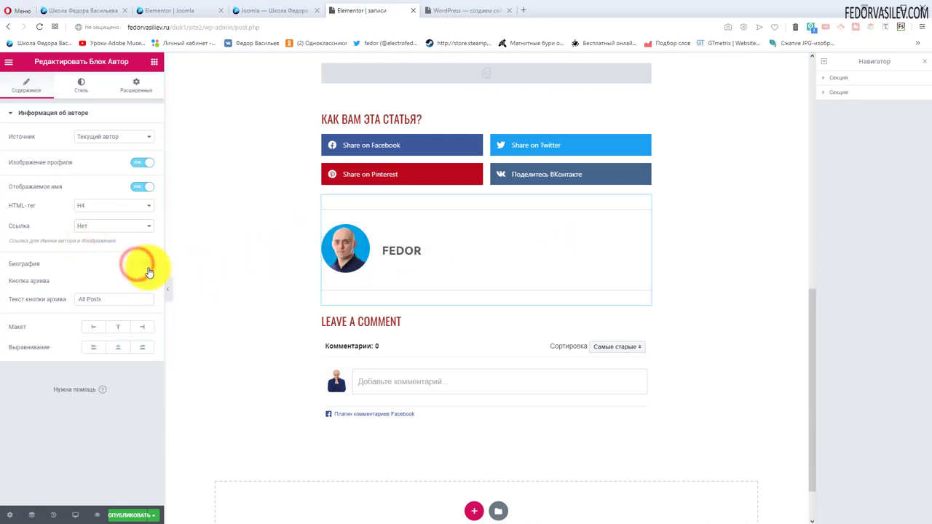
left_click(149, 267)
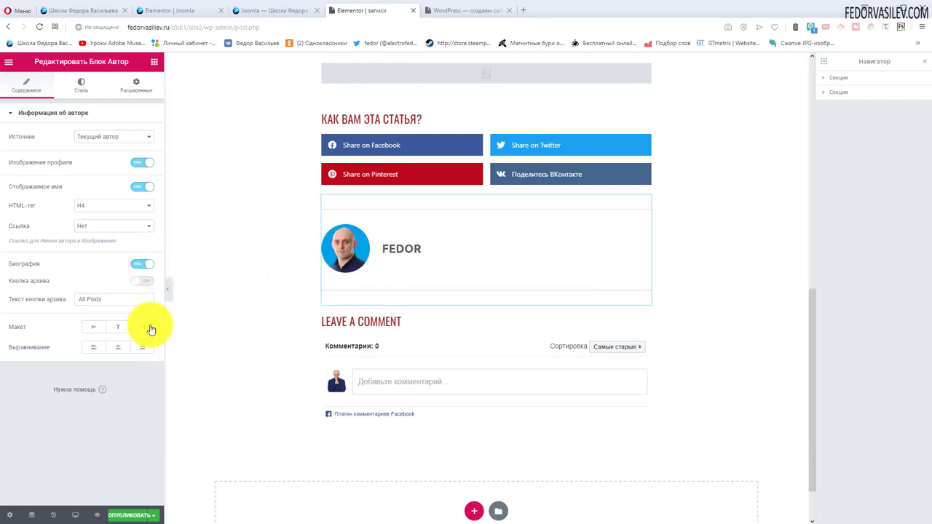
Step: Try the author box's archive button with its "All Posts" text, and switch the button off again
left_click(142, 280)
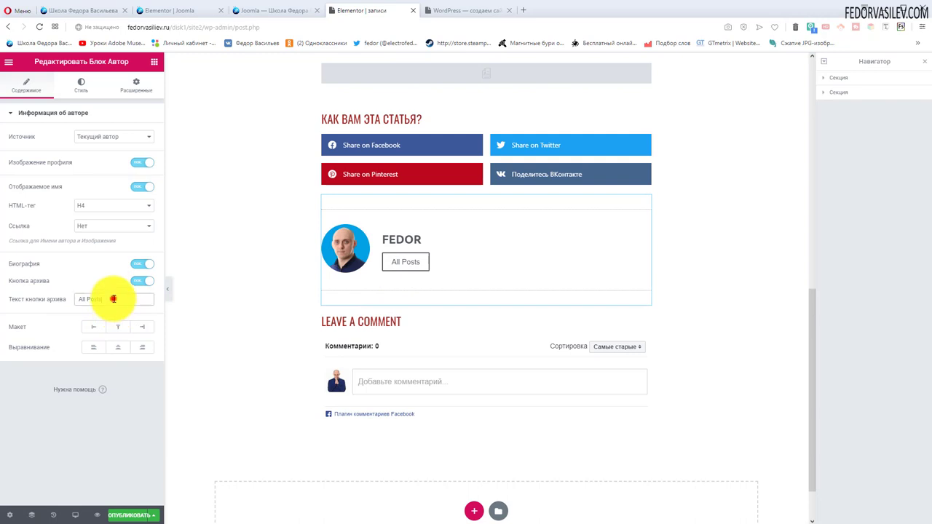
left_click_drag(113, 298, 70, 297)
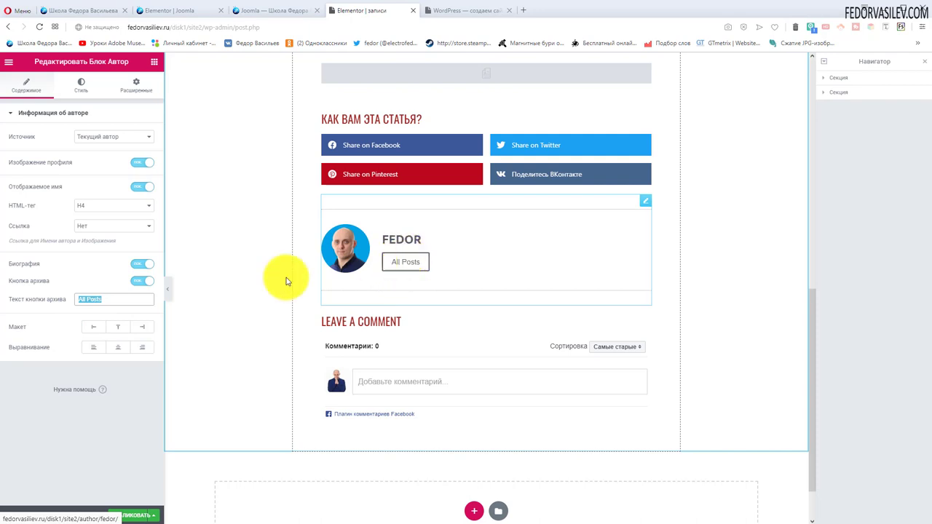
left_click(134, 282)
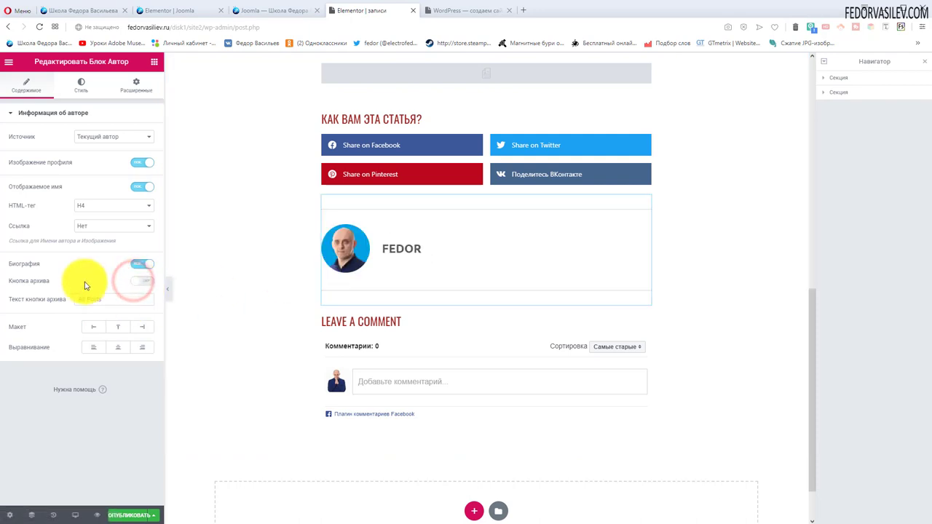
Step: Try the layout with the author image above the name, set it to the left layout, and try the alignment options
left_click(118, 327)
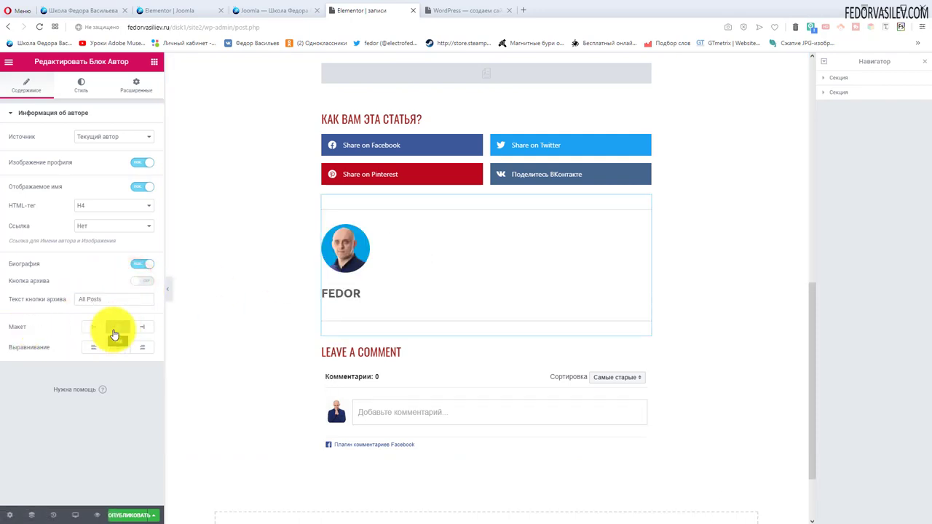
left_click(93, 327)
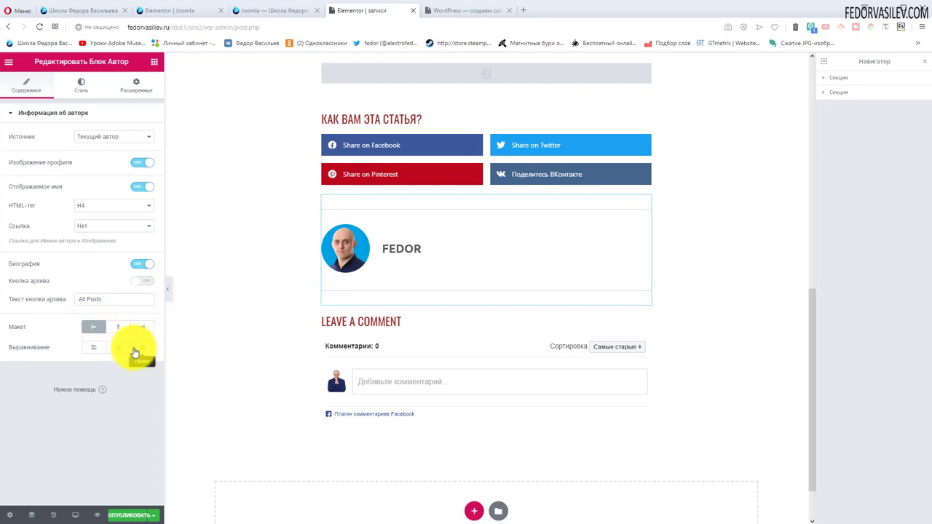
left_click(118, 347)
left_click(93, 347)
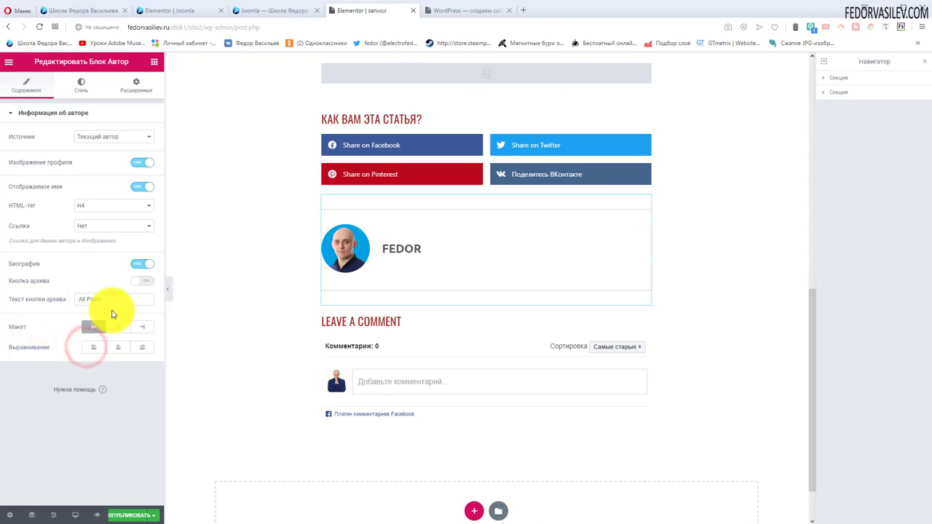
Step: Delete the Facebook comments widget and the "Leave a comment" heading below the author box
scroll(422, 306, "down", 1)
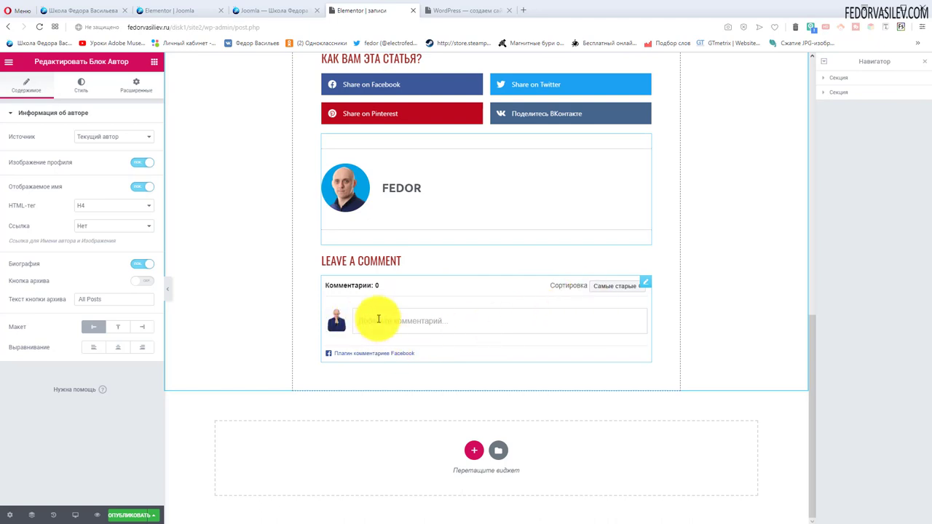
left_click(398, 320)
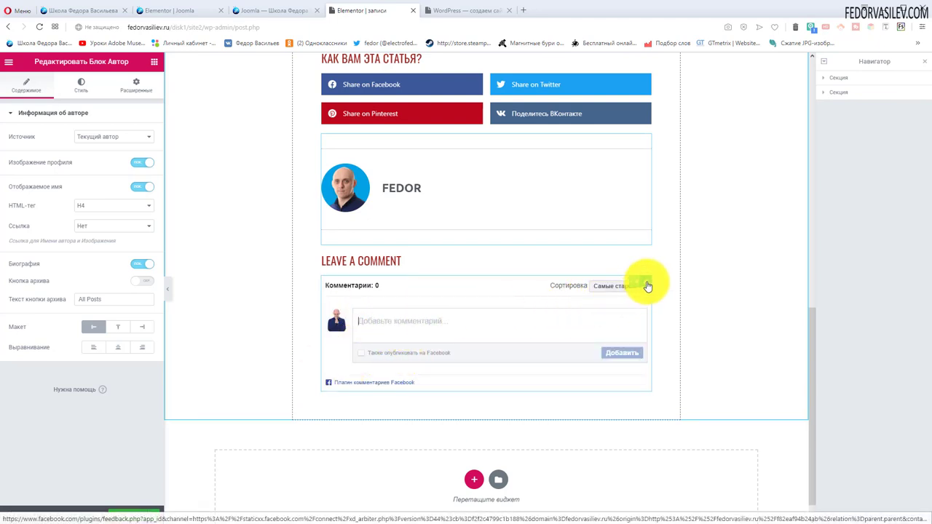
left_click(623, 283)
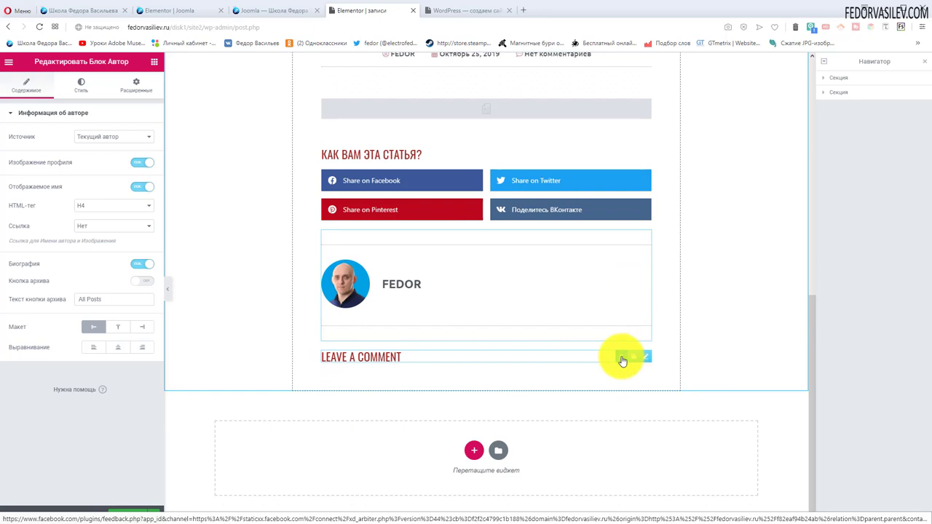
left_click(619, 359)
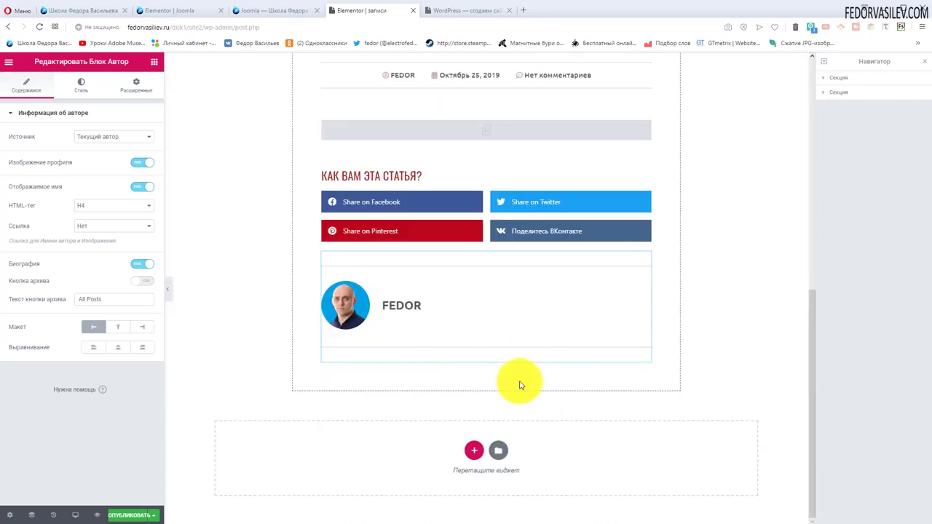
Step: Add a "Навигация записи" widget directly below the author box
left_click(9, 62)
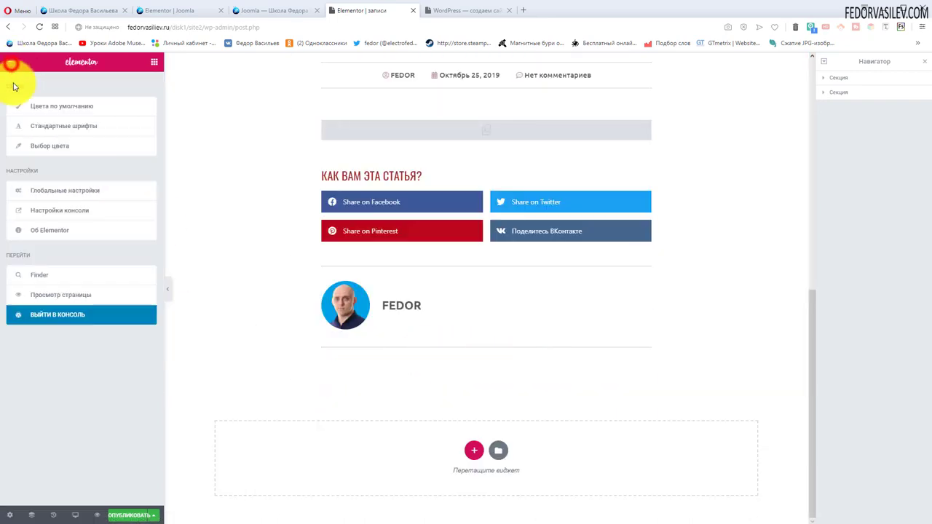
left_click(10, 69)
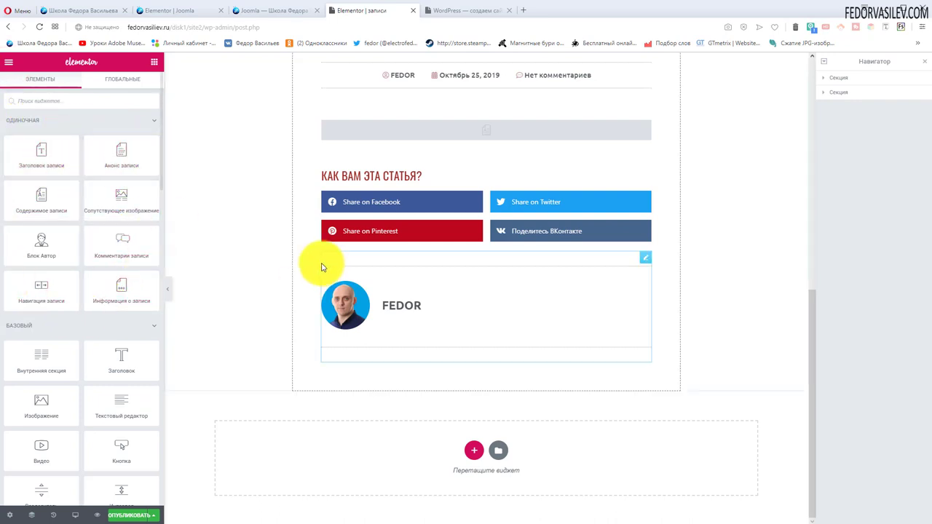
scroll(561, 148, "up", 3)
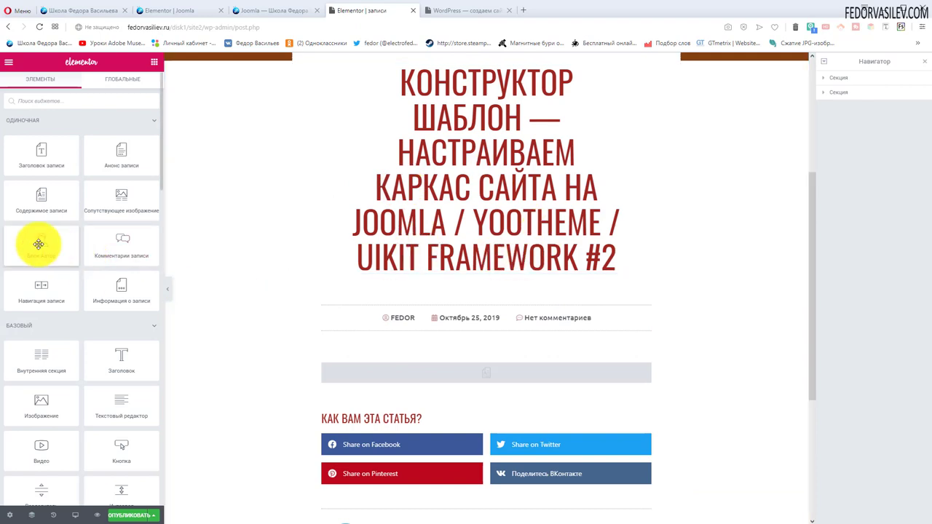
left_click_drag(38, 244, 415, 256)
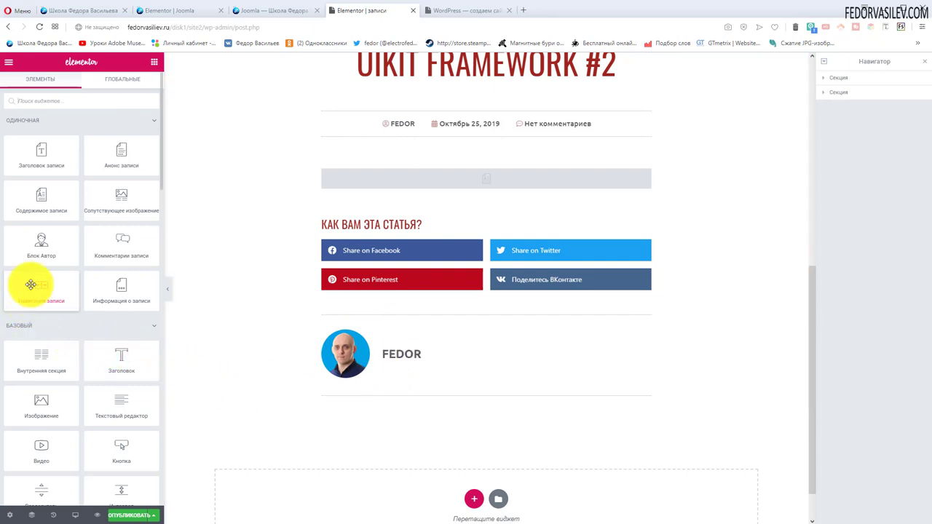
left_click_drag(49, 302, 404, 402)
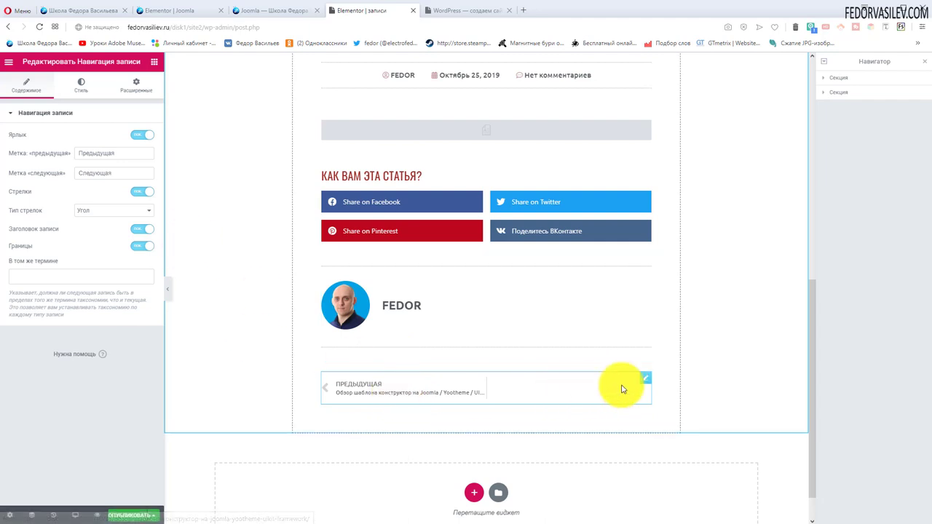
Step: Look at the previous and next label texts, and switch the navigation's labels and arrows off and back on
double_click(120, 151)
double_click(108, 174)
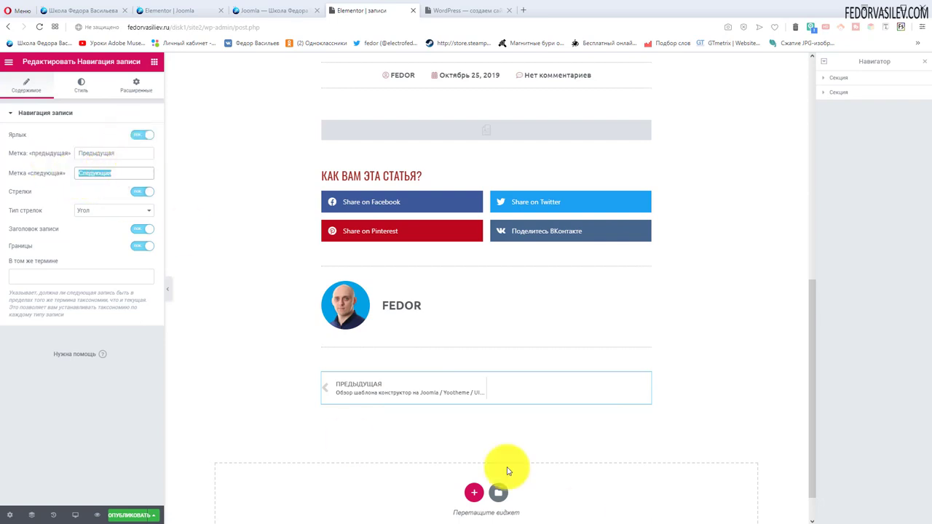
left_click(150, 136)
left_click(150, 136)
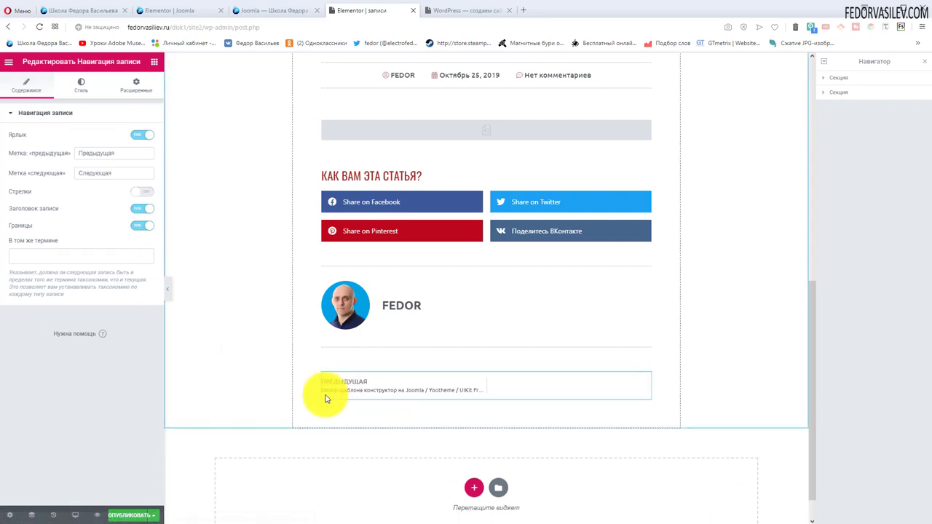
left_click(146, 192)
left_click(146, 193)
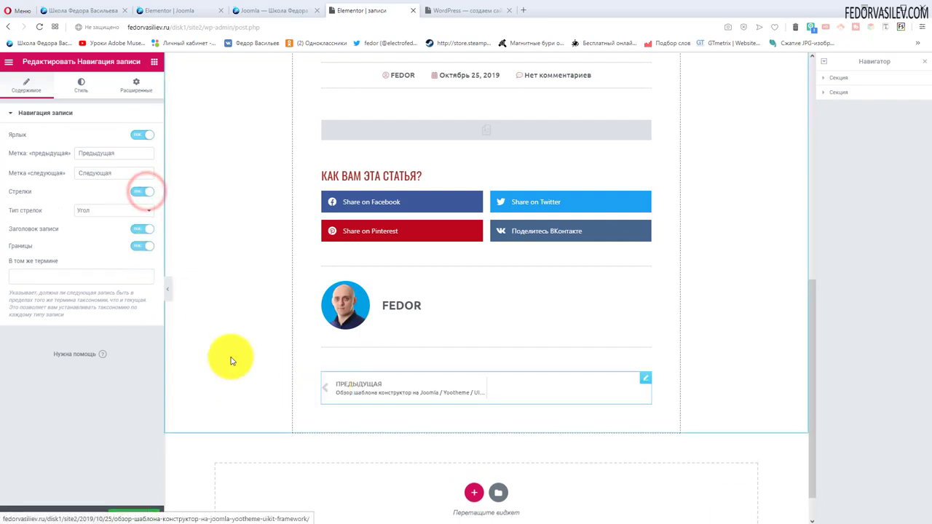
Step: Set the post navigation's arrow type to "Двойной угол", and switch the post title off and back on
left_click(135, 212)
left_click(130, 216)
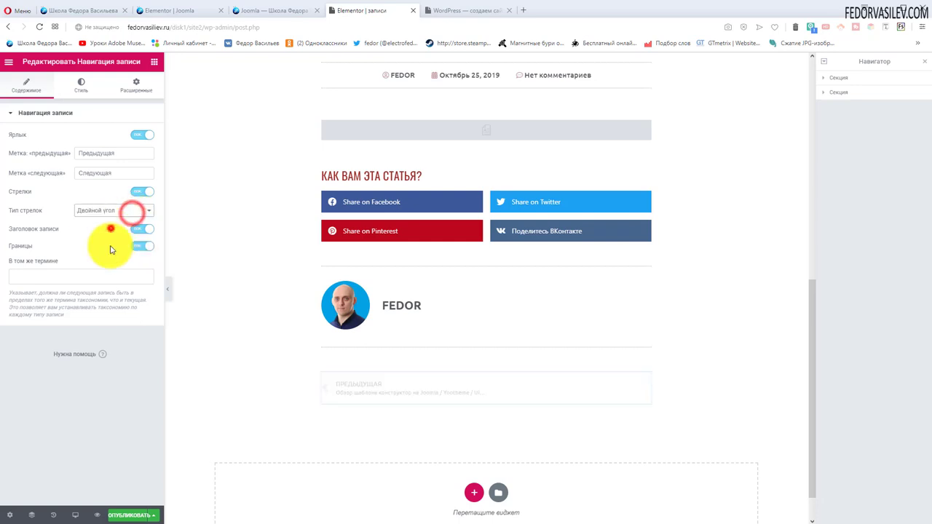
left_click(97, 210)
left_click(15, 226)
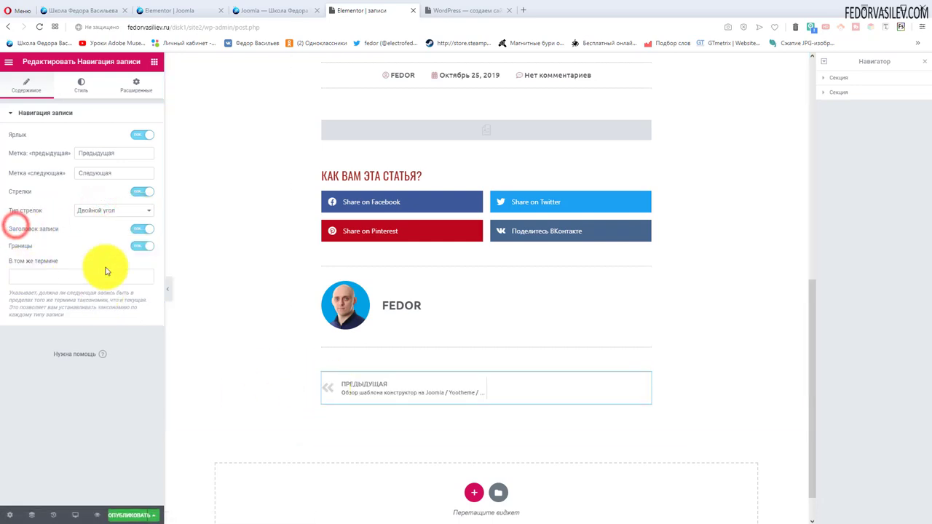
left_click(139, 229)
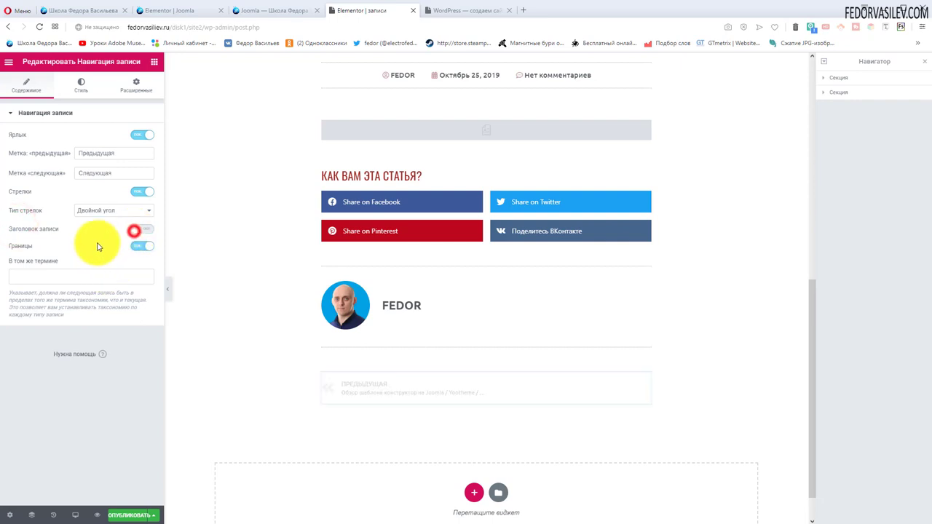
left_click(149, 231)
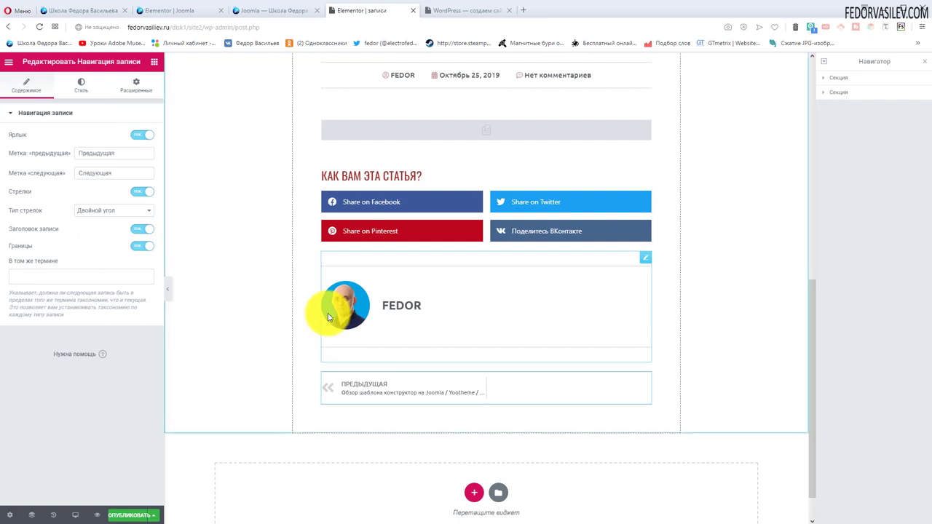
Step: Add a "Комментарии записи" widget below the post navigation
scroll(332, 312, "down", 1)
left_click(8, 62)
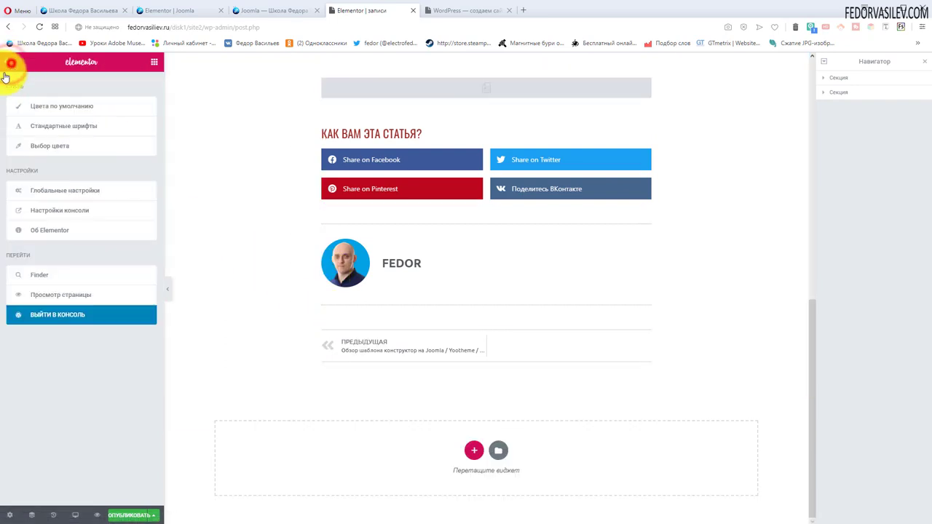
left_click(8, 63)
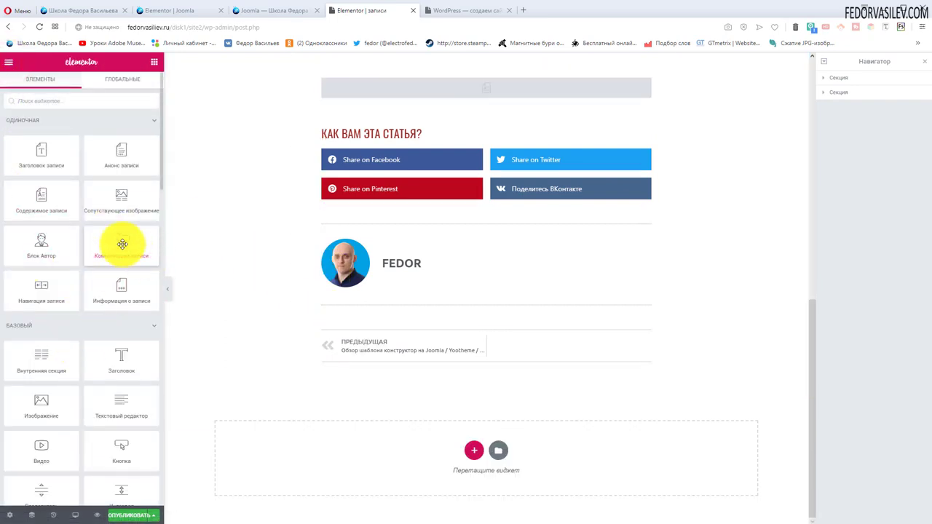
left_click_drag(117, 249, 364, 370)
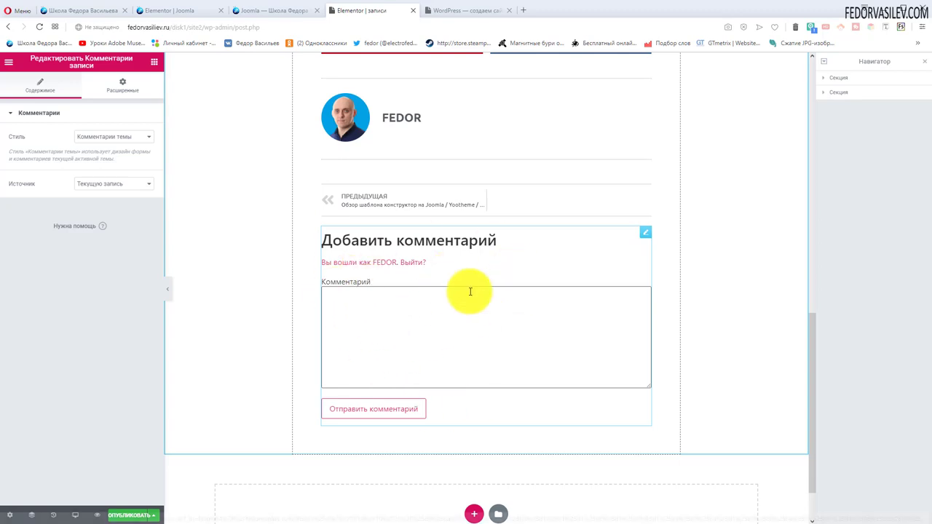
Step: Examine the whole template from header image to comment form on desktop and in the "Планшет" preview
scroll(441, 335, "up", 5)
scroll(389, 252, "up", 3)
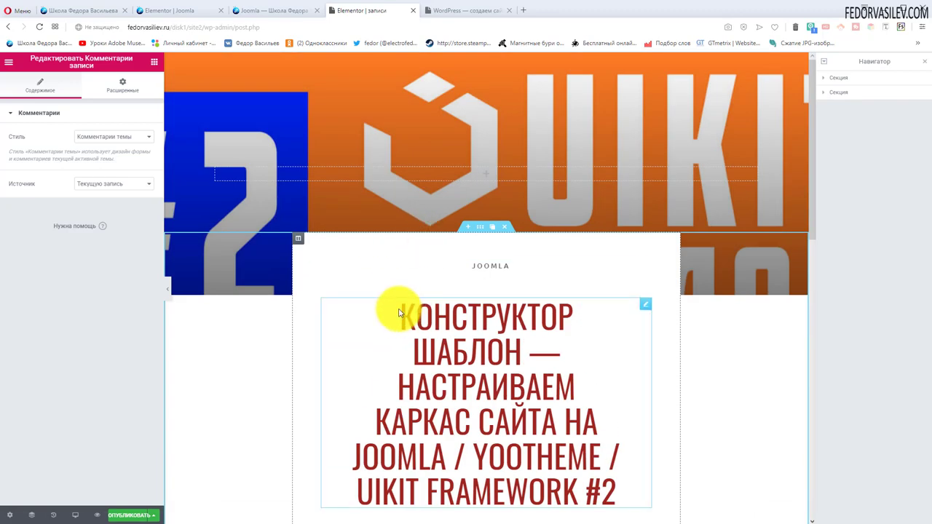
scroll(401, 298, "down", 8)
scroll(524, 364, "up", 3)
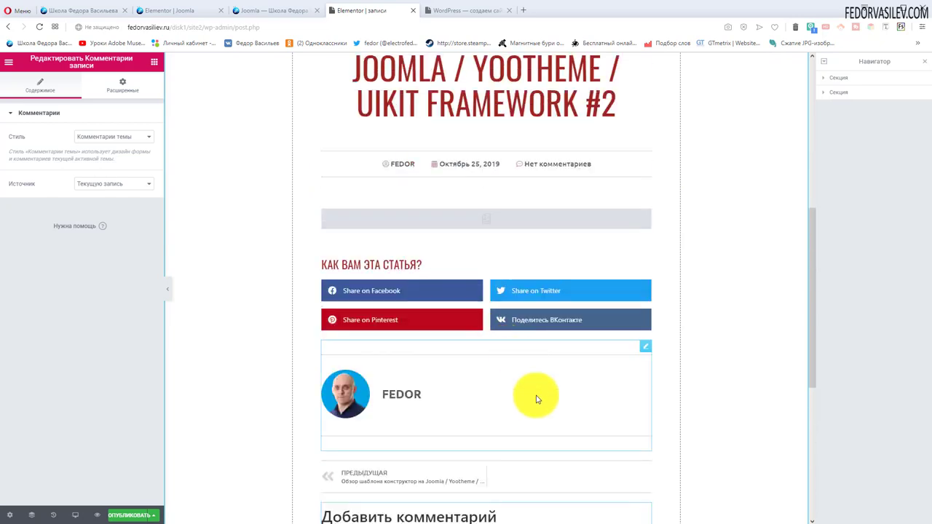
scroll(546, 397, "down", 4)
left_click(68, 515)
left_click(44, 471)
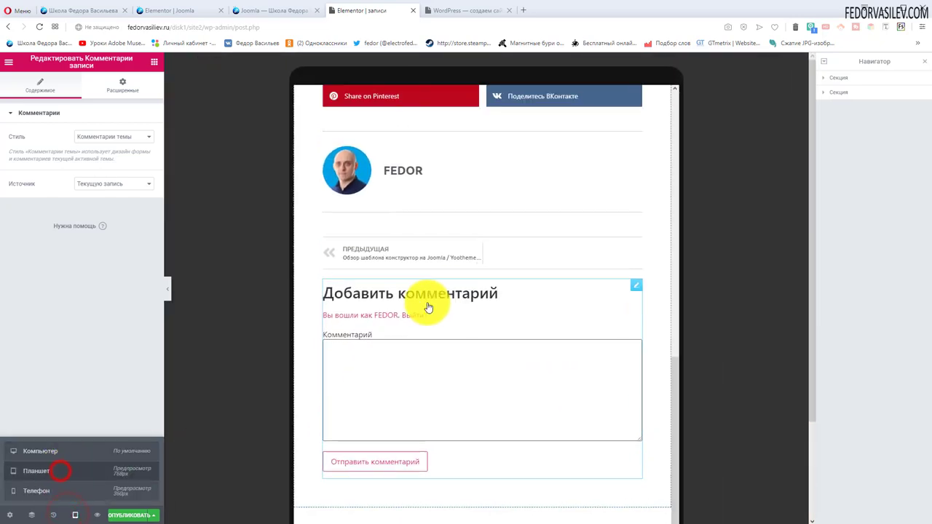
scroll(437, 299, "up", 6)
scroll(458, 298, "up", 1)
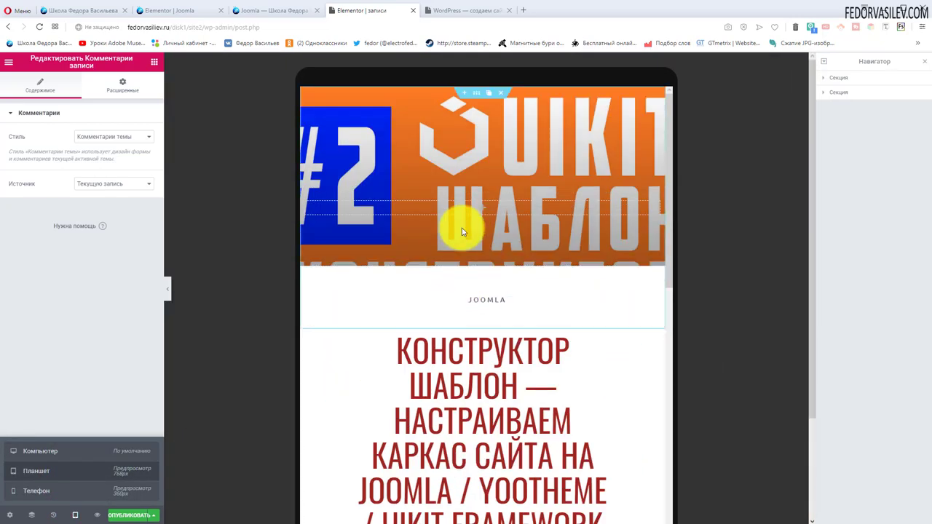
scroll(463, 228, "down", 5)
scroll(466, 219, "down", 8)
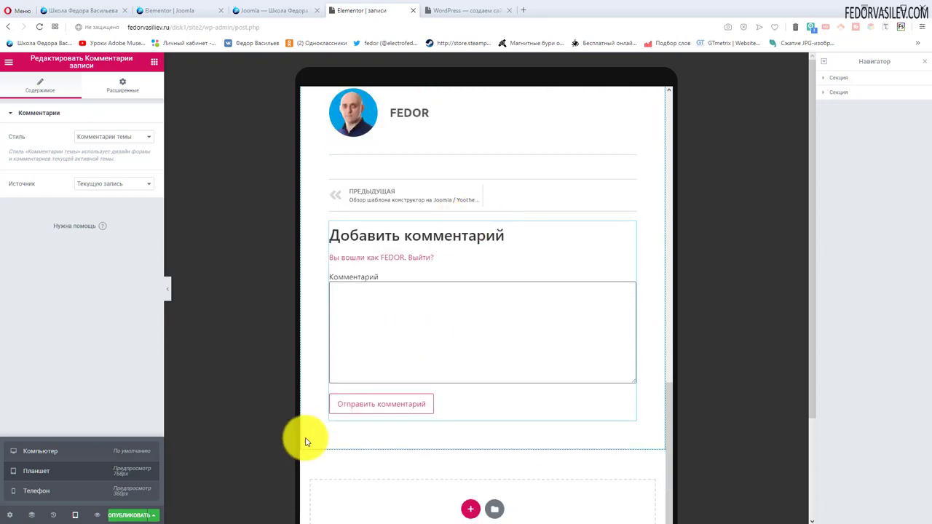
Step: Examine the share buttons, author box and comments in the "Телефон" preview, and return to the "Компьютер" view
left_click(80, 491)
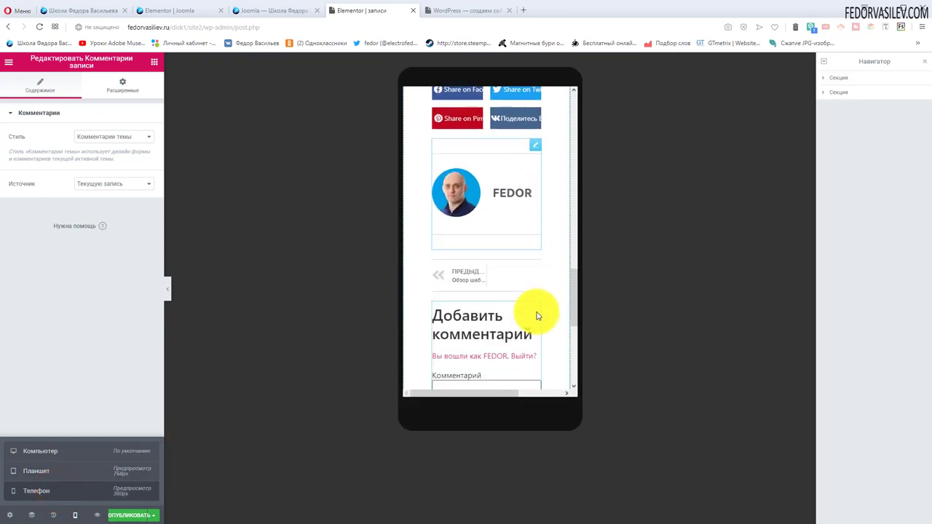
scroll(418, 233, "down", 5)
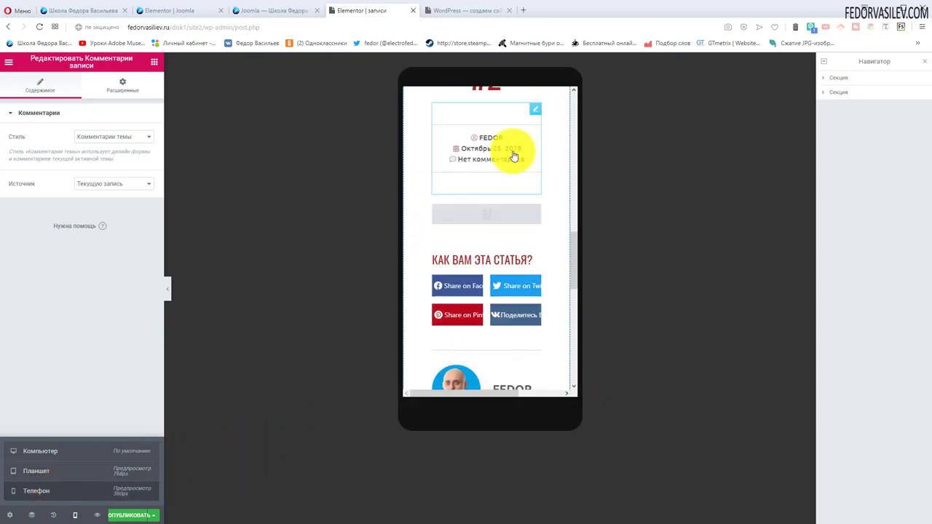
scroll(459, 211, "down", 3)
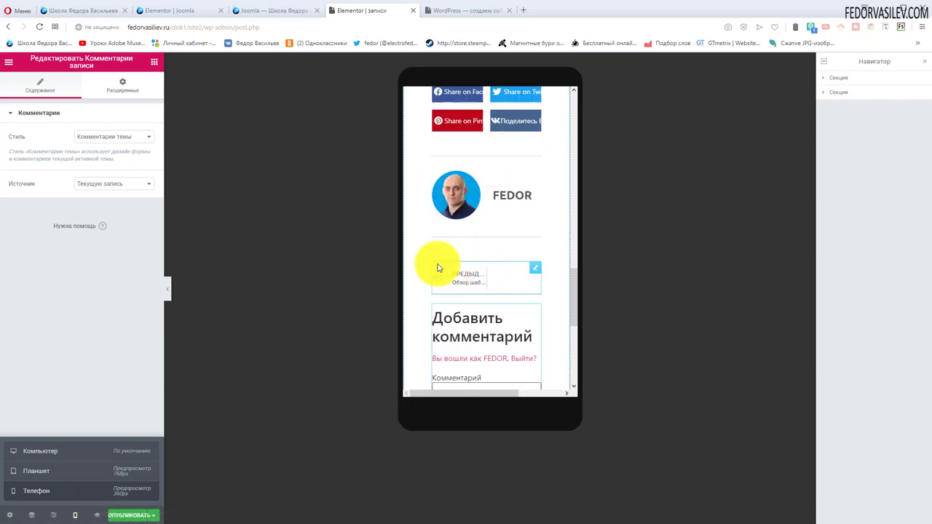
scroll(539, 288, "down", 2)
scroll(529, 293, "down", 2)
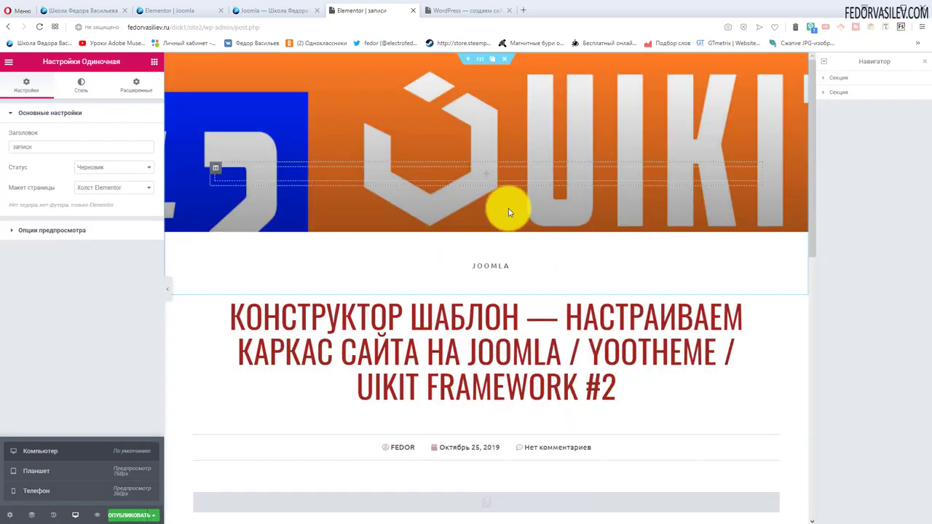
scroll(508, 208, "down", 4)
scroll(561, 209, "up", 4)
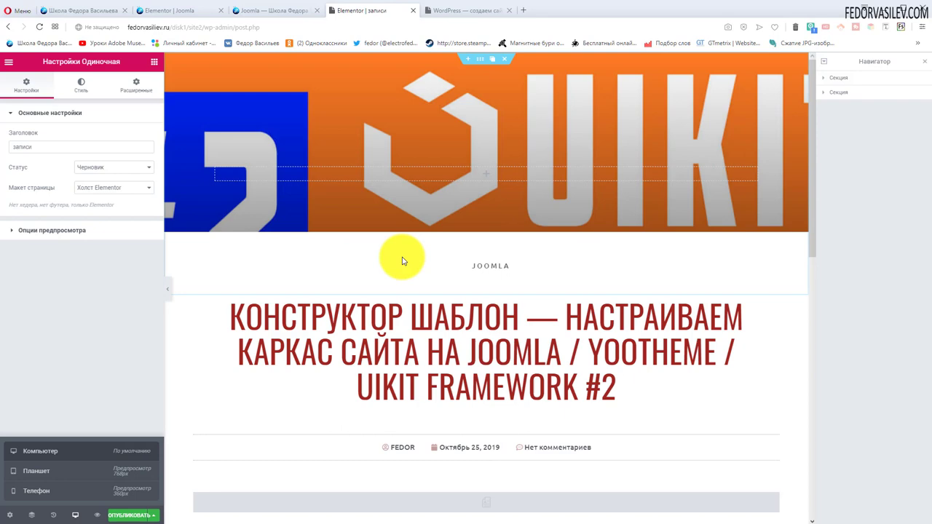
Step: Publish the template with the display condition "Включить" – "Записи" – "Все", and reload the live WordPress post
left_click(129, 515)
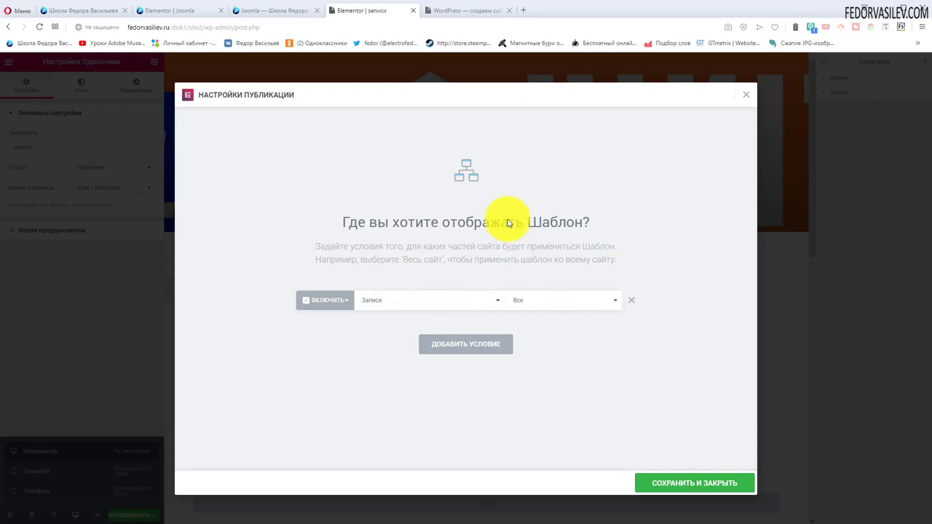
left_click(682, 486)
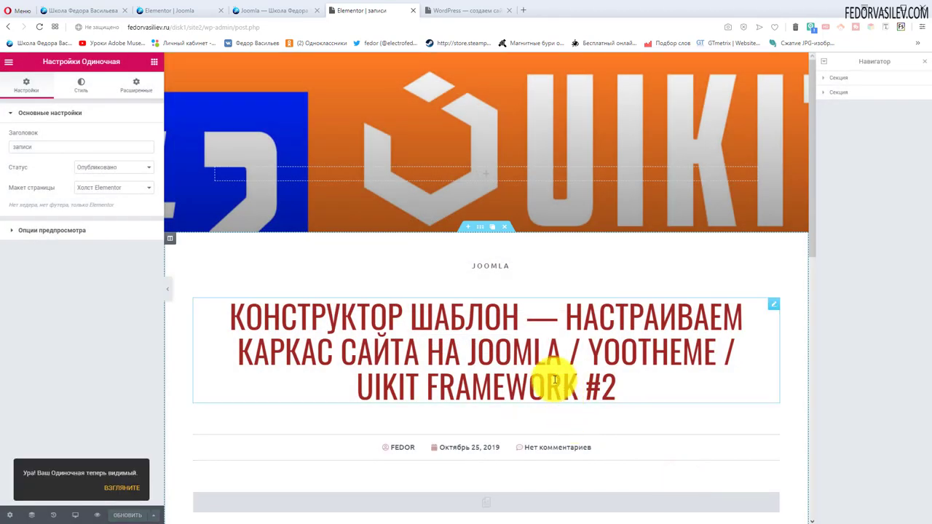
key("ctrl+Tab")
mouse_move(520, 84)
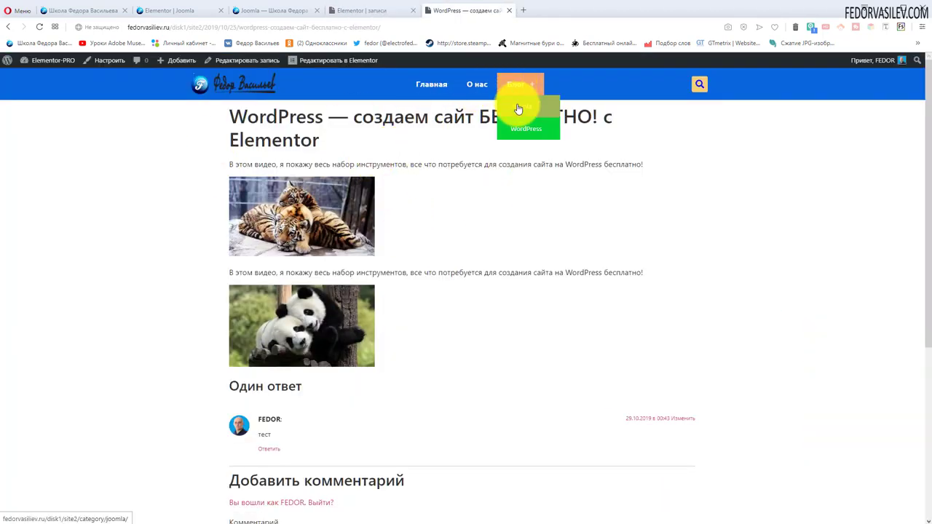
left_click(37, 27)
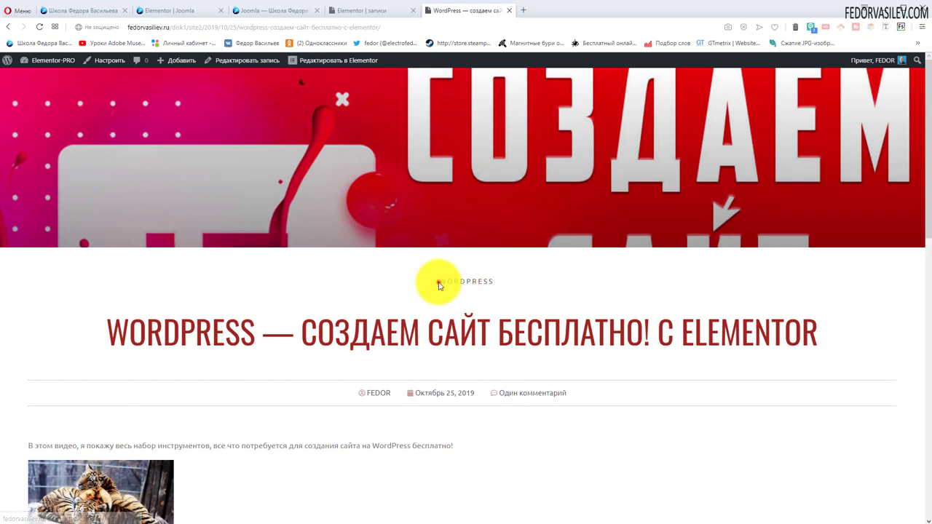
Step: Examine the live post's category, title, post info line and body content with its two images
left_click_drag(437, 281, 485, 281)
left_click(595, 291)
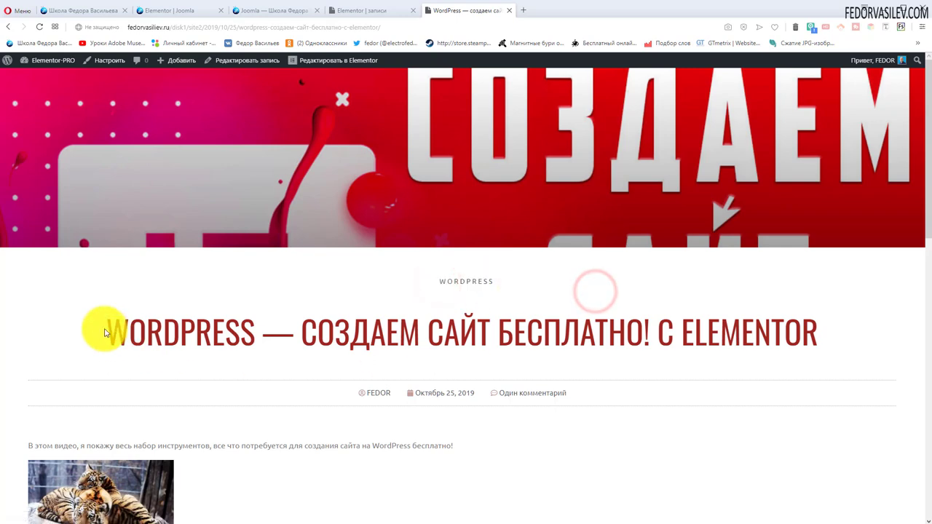
left_click_drag(105, 331, 643, 332)
scroll(638, 194, "down", 2)
left_click(337, 242)
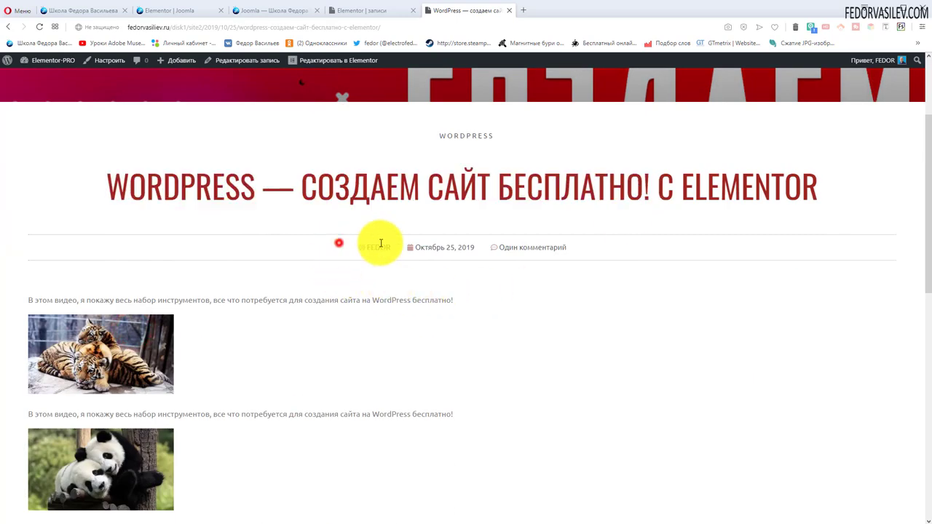
left_click_drag(499, 248, 616, 249)
left_click(614, 248)
triple_click(580, 250)
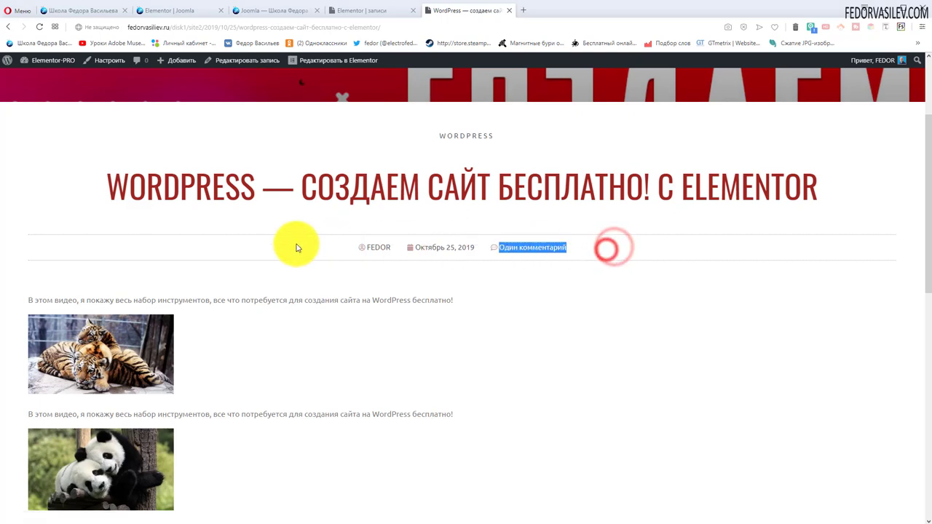
scroll(277, 266, "down", 1)
left_click_drag(55, 251, 209, 437)
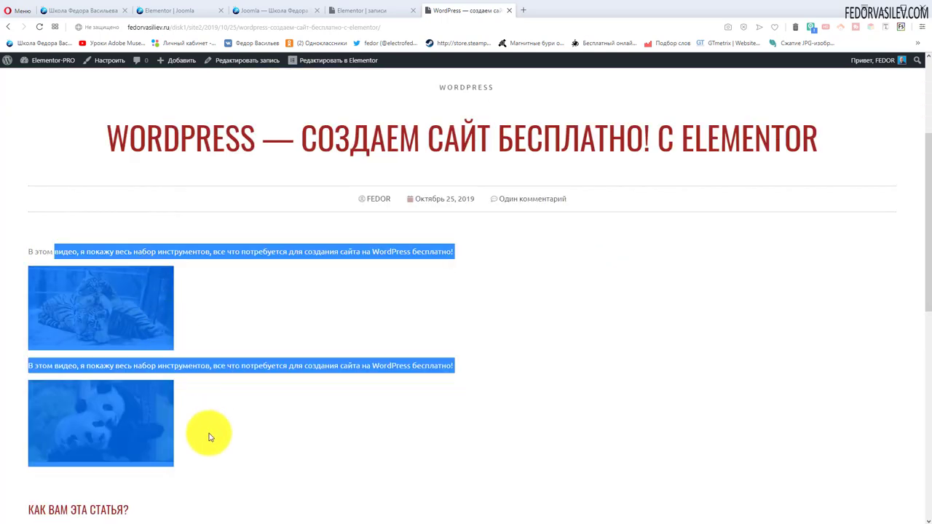
left_click(270, 409)
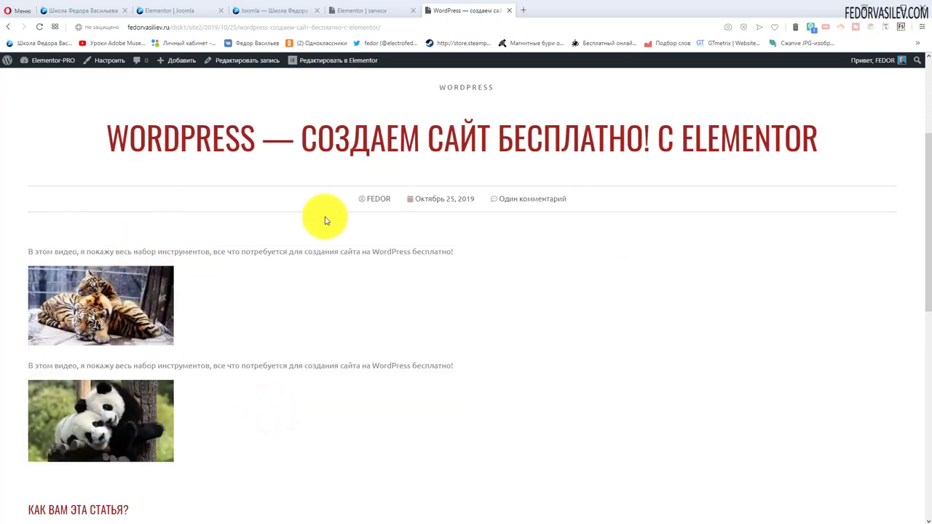
Step: Leave the template editor for the WordPress post's edit screen and inspect its text and images
left_click(358, 11)
left_click(6, 64)
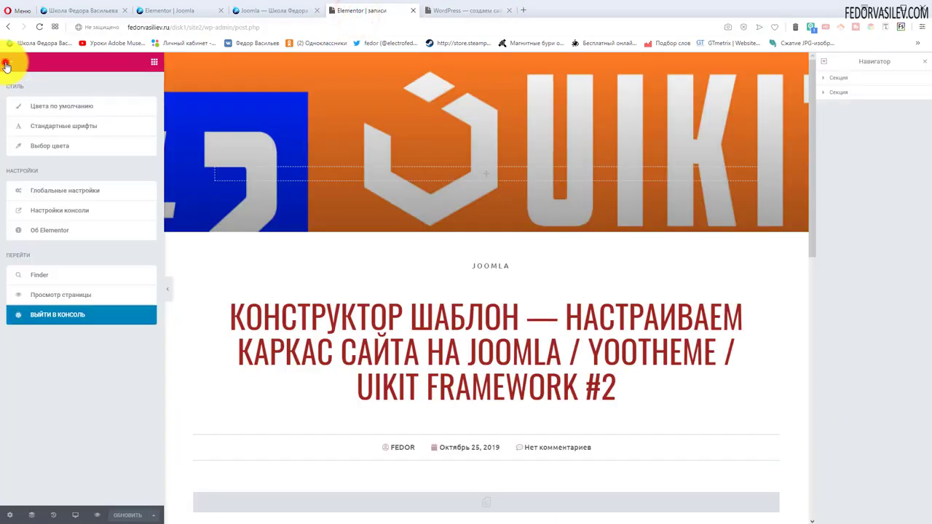
left_click(8, 27)
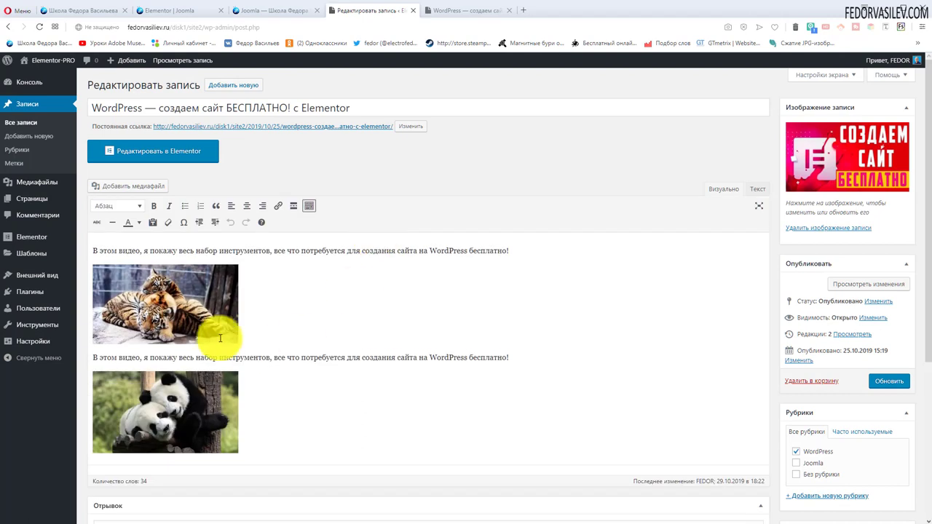
left_click_drag(294, 434, 131, 249)
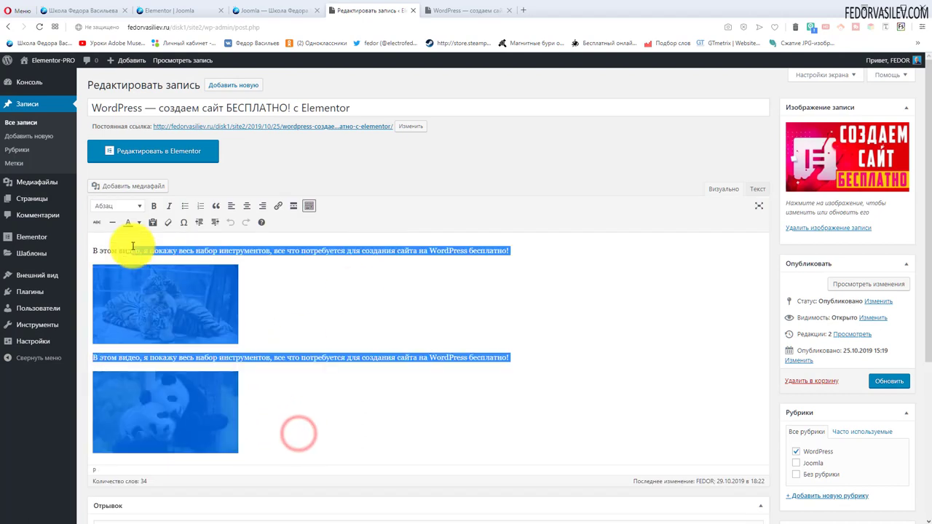
left_click(345, 367)
left_click(212, 303)
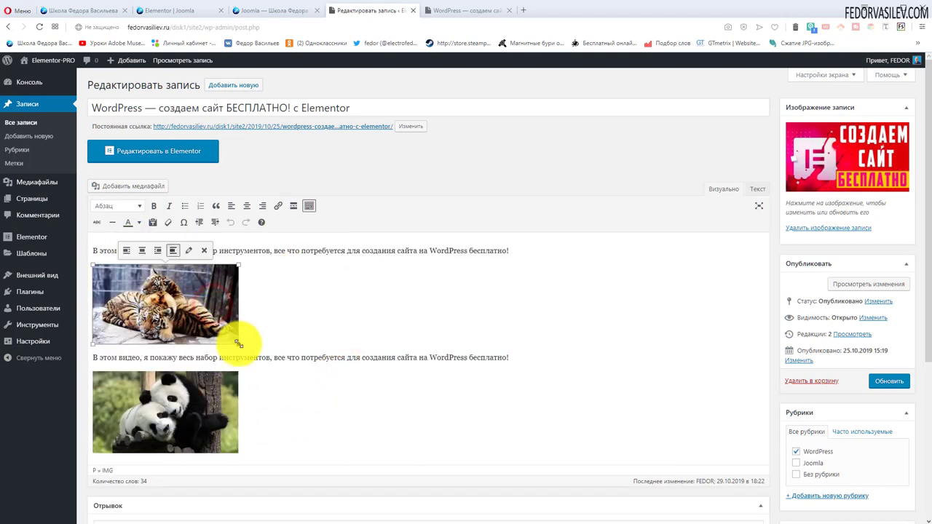
Step: Check the body content and share buttons on the live post, and test the "Поделитесь ВКонтакте" button, closing its share window
left_click(445, 10)
scroll(240, 276, "down", 1)
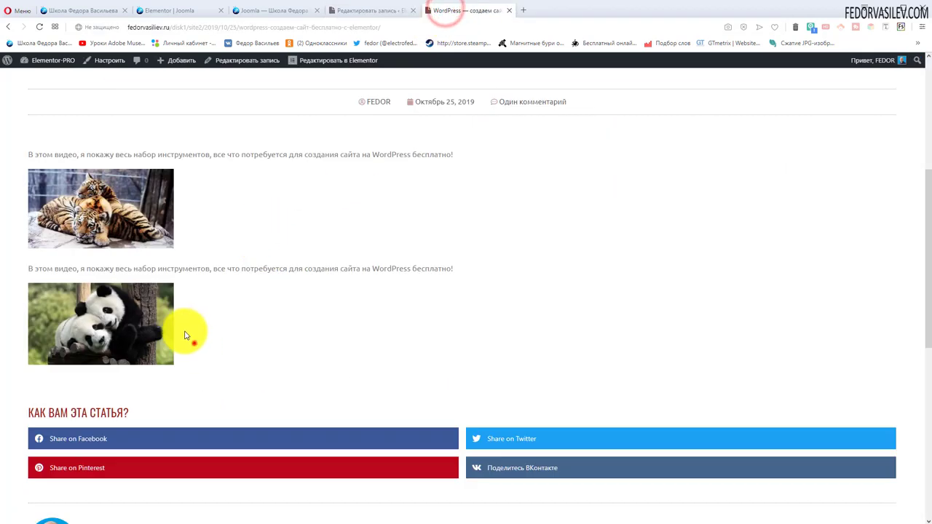
left_click_drag(185, 335, 83, 162)
left_click(458, 223)
scroll(309, 325, "down", 3)
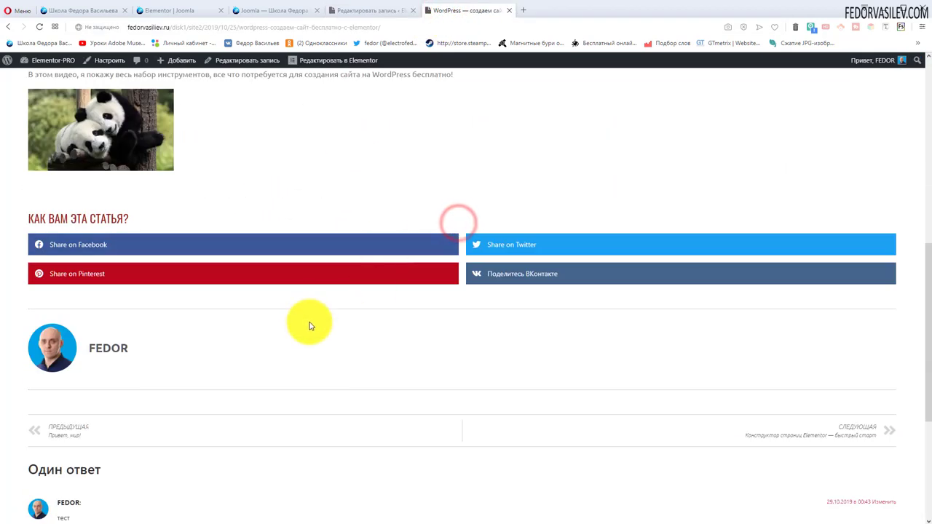
scroll(309, 325, "up", 1)
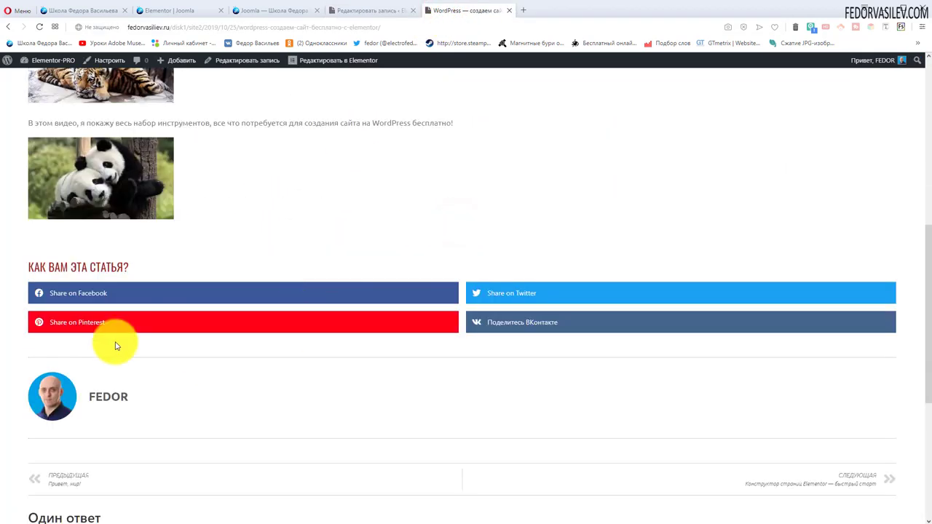
left_click(522, 326)
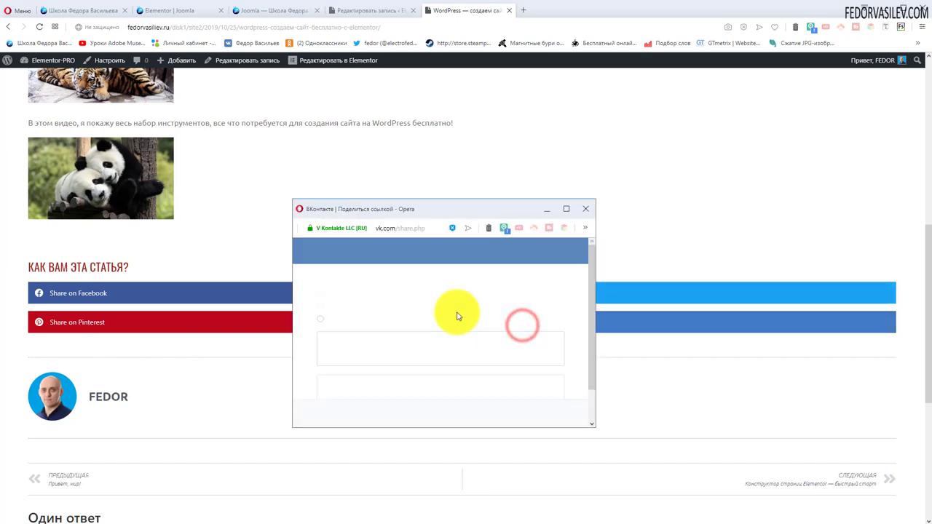
left_click(594, 206)
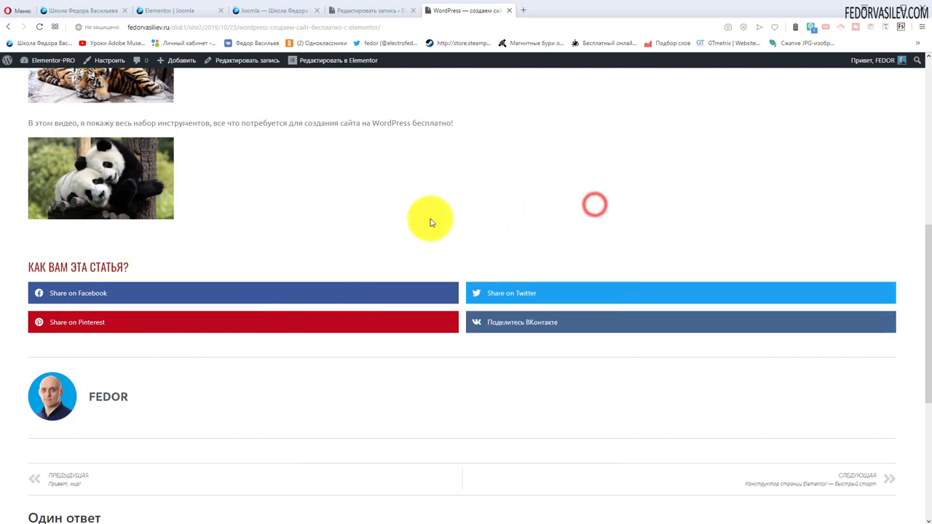
Step: Examine the author box, post navigation, existing comment and comment form on the live post
scroll(431, 223, "down", 4)
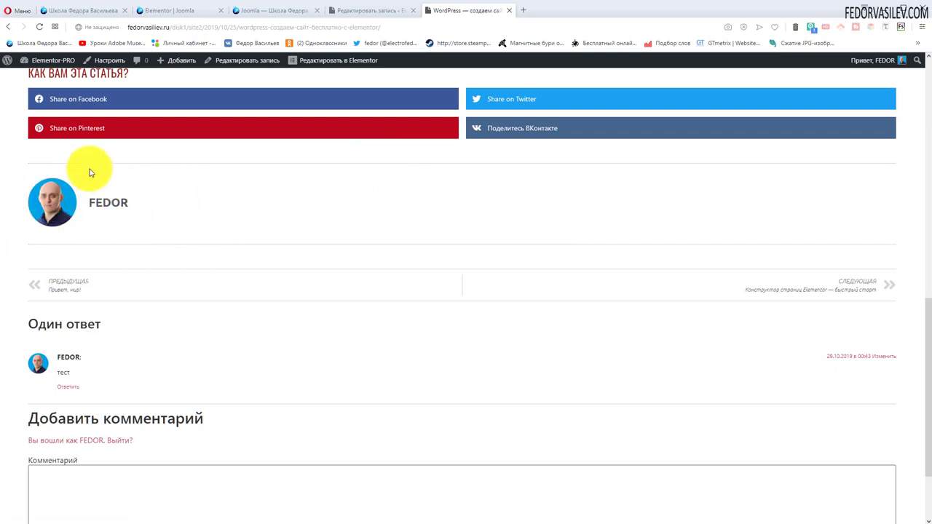
scroll(338, 224, "down", 2)
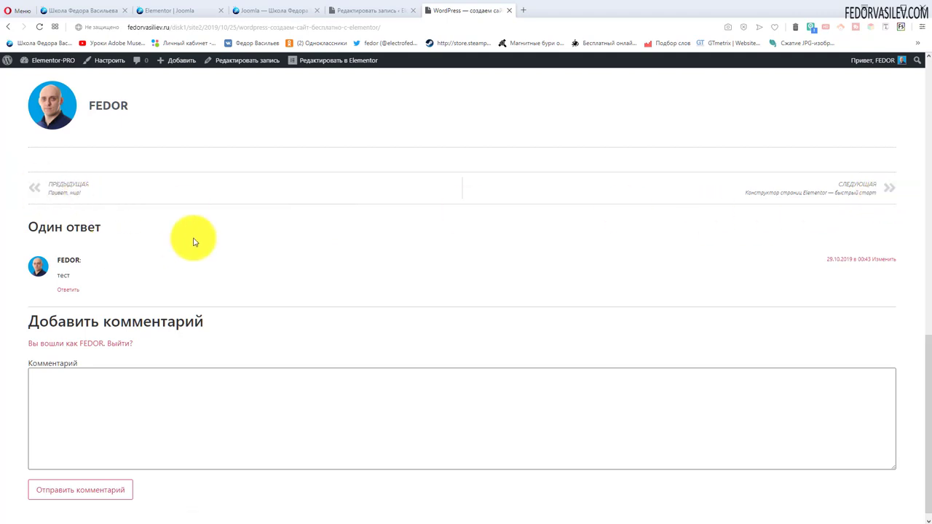
scroll(194, 242, "down", 1)
left_click(233, 232)
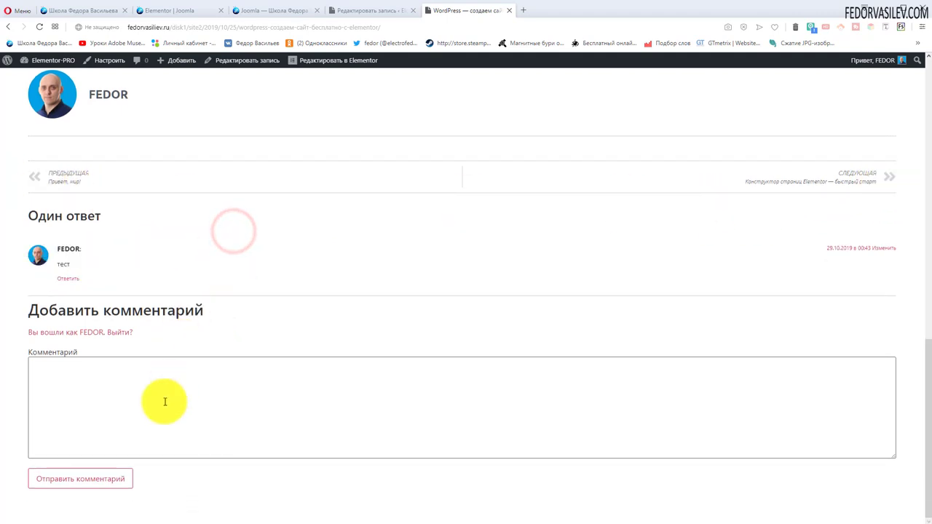
left_click(114, 414)
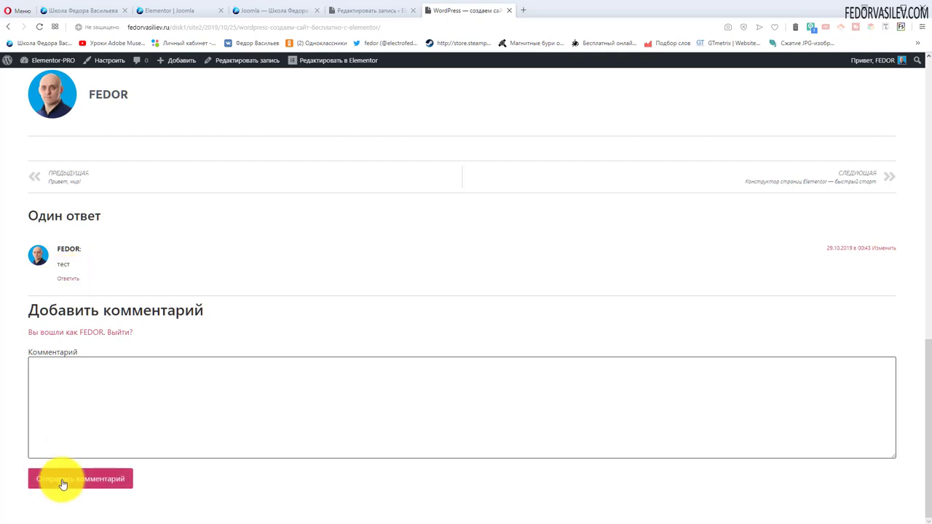
left_click(73, 364)
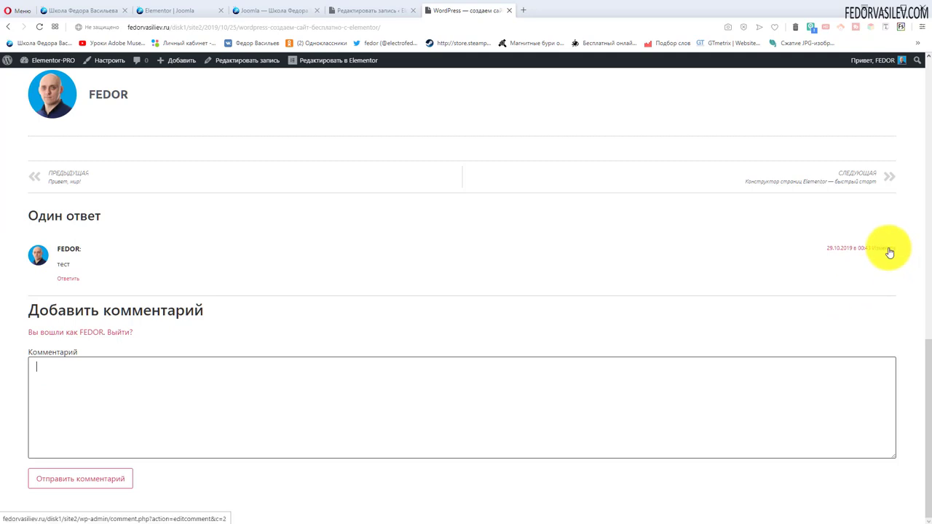
left_click(147, 333)
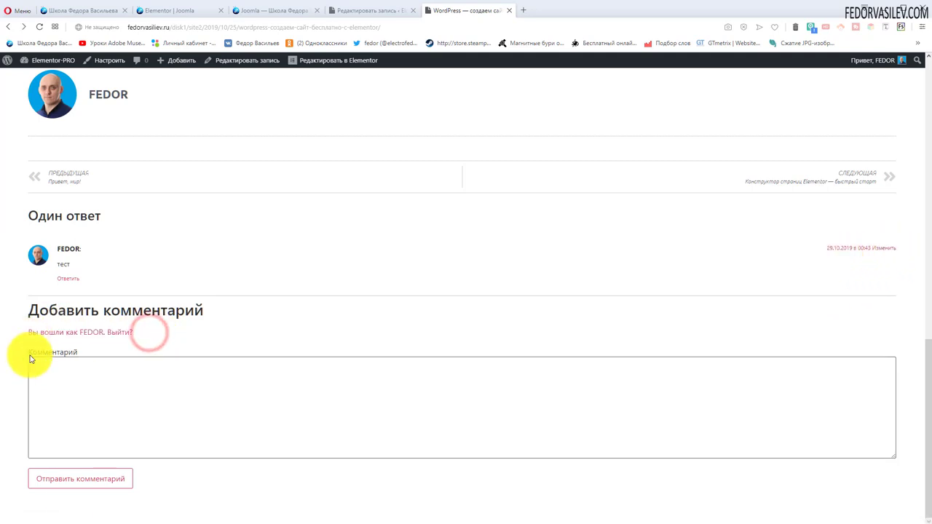
left_click(195, 395)
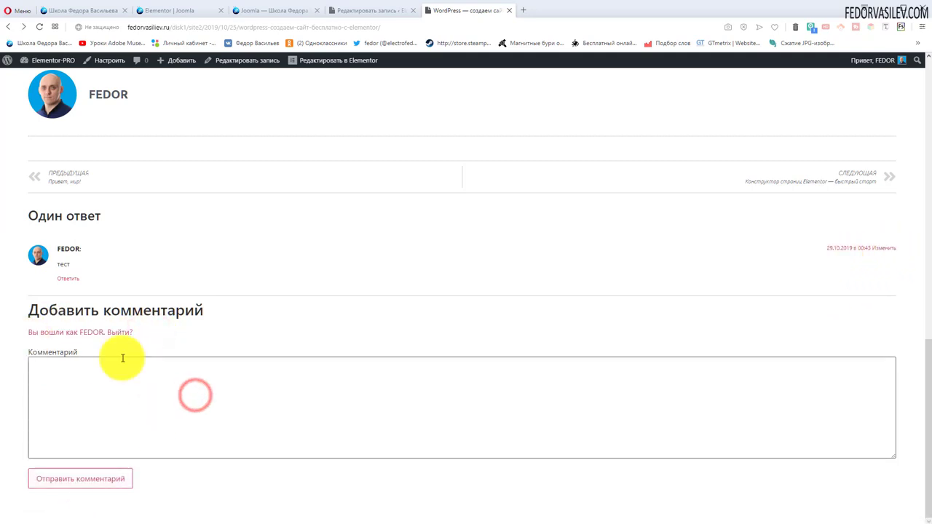
left_click(82, 482)
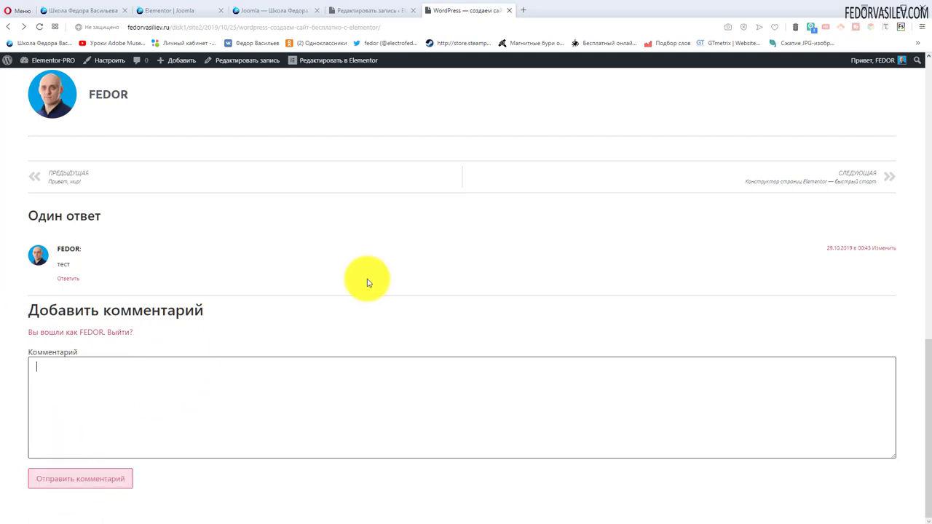
scroll(342, 302, "up", 4)
scroll(342, 302, "down", 4)
left_click(76, 364)
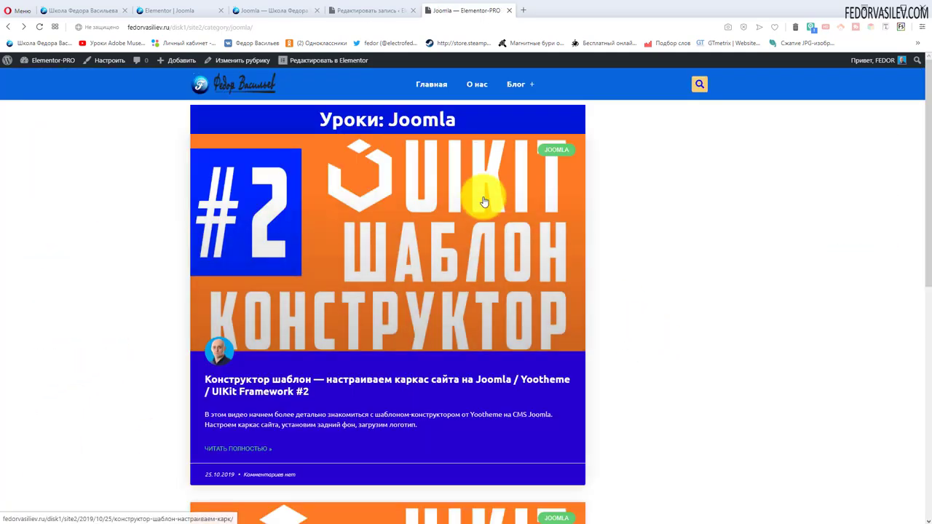
Step: Open the "Обзор шаблона конструктор на Joomla / Yootheme / UIKit Framework" post from the Joomla archive, check its layout, and return to the archive
scroll(480, 200, "down", 5)
scroll(444, 271, "up", 5)
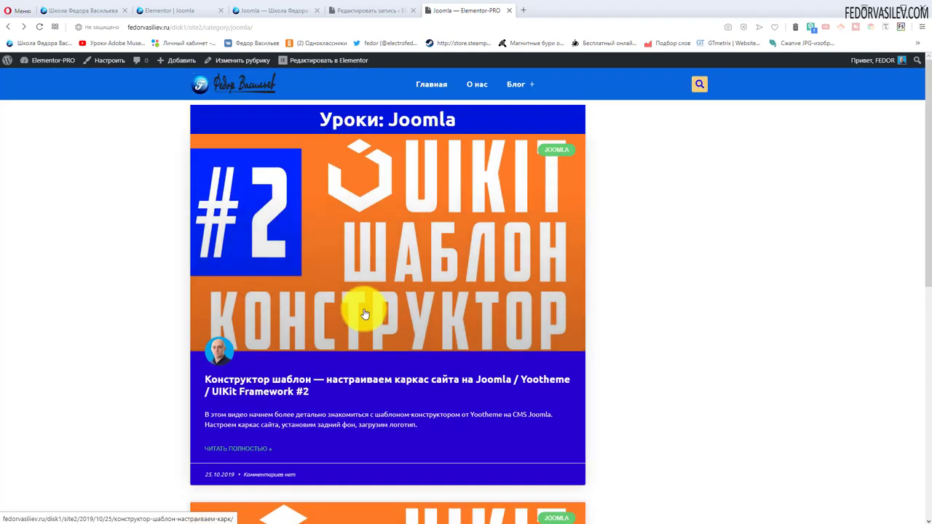
mouse_move(526, 84)
scroll(754, 245, "down", 5)
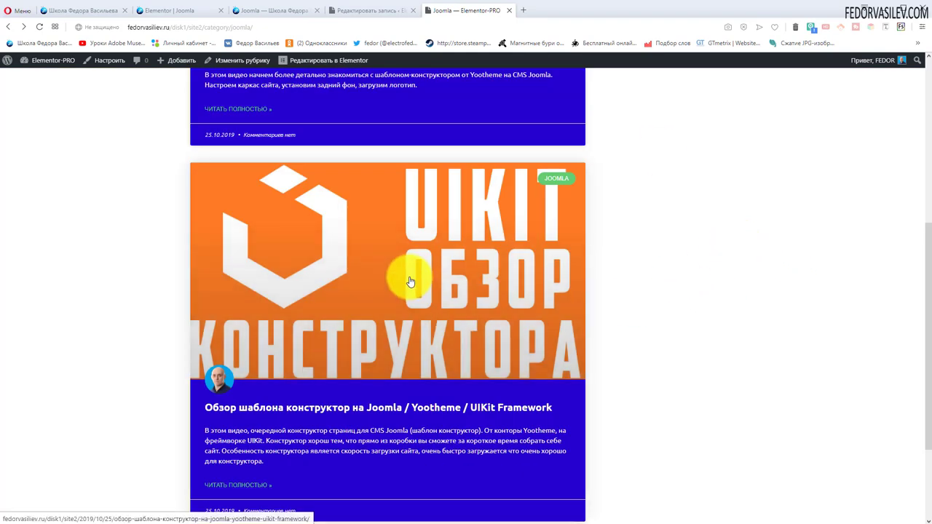
left_click(410, 281)
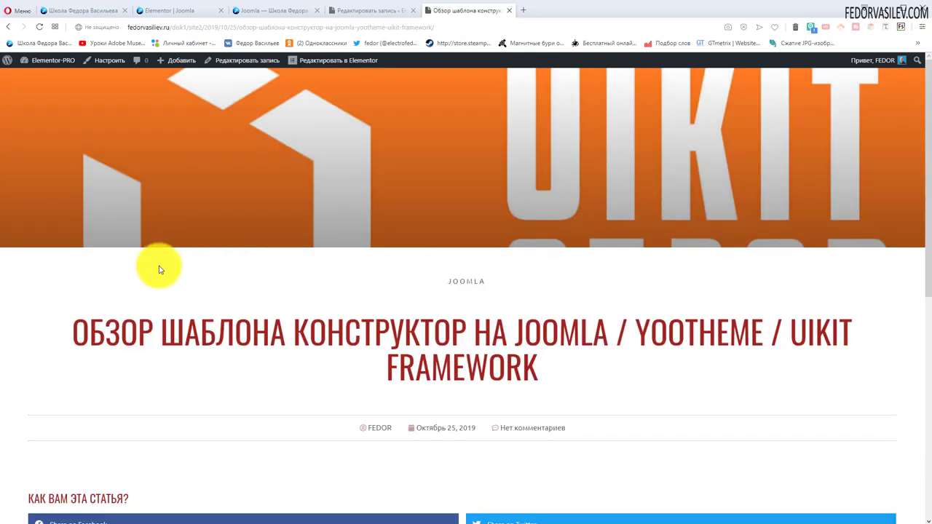
scroll(184, 231, "down", 6)
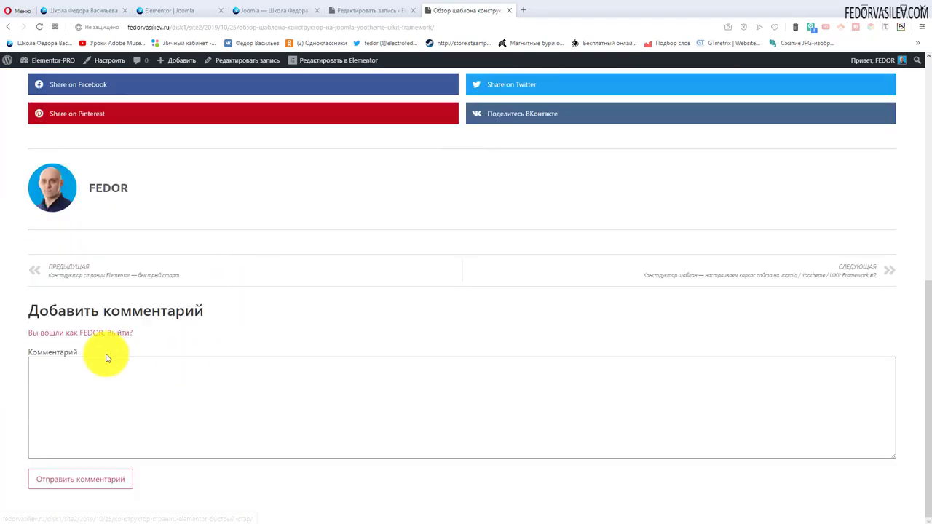
scroll(391, 350, "up", 6)
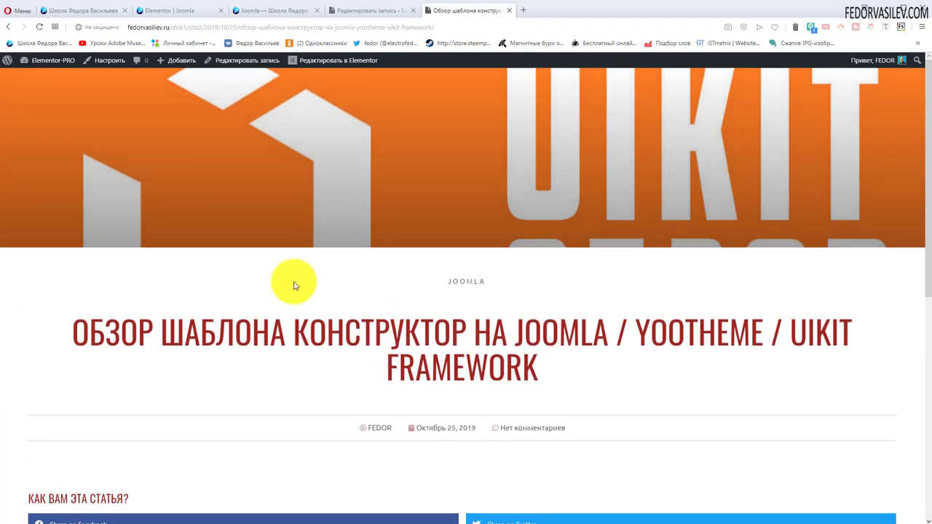
left_click(7, 27)
scroll(316, 218, "up", 5)
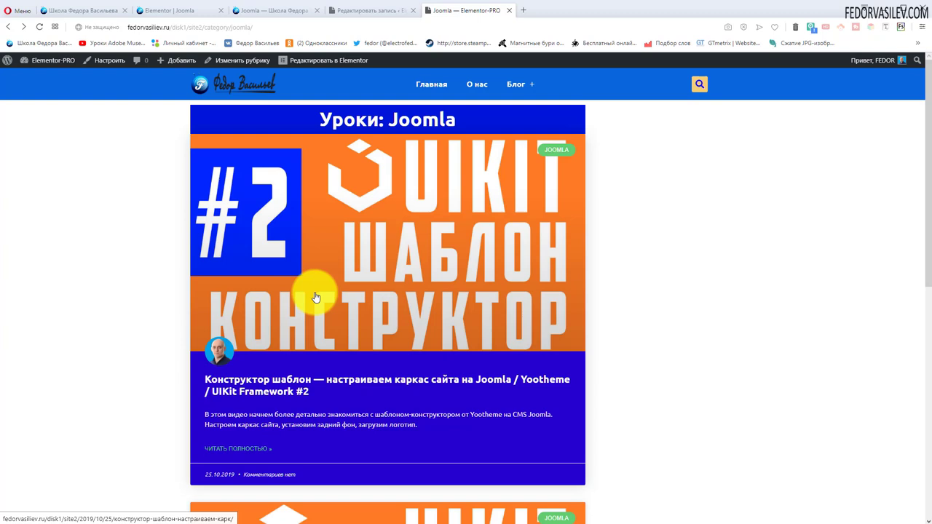
Step: Return to the WordPress admin and open the "Шаблоны" section
left_click(371, 14)
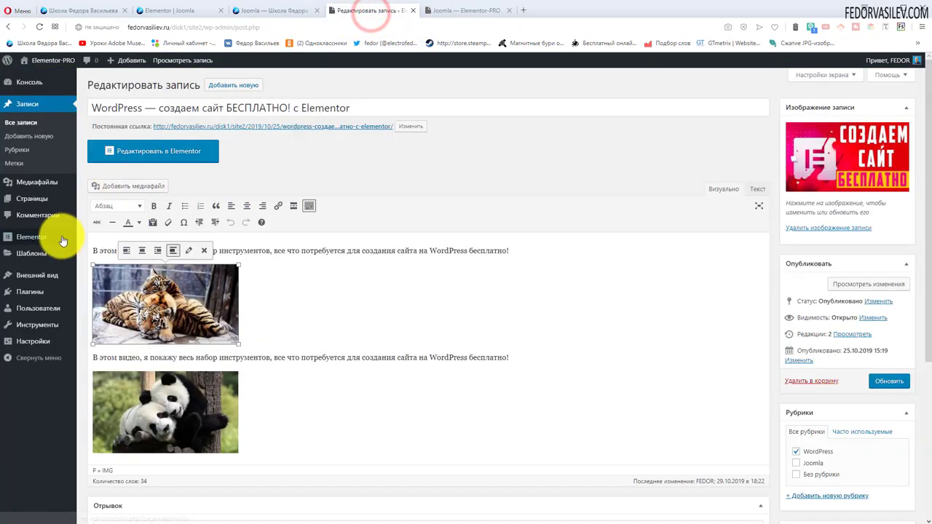
left_click(38, 259)
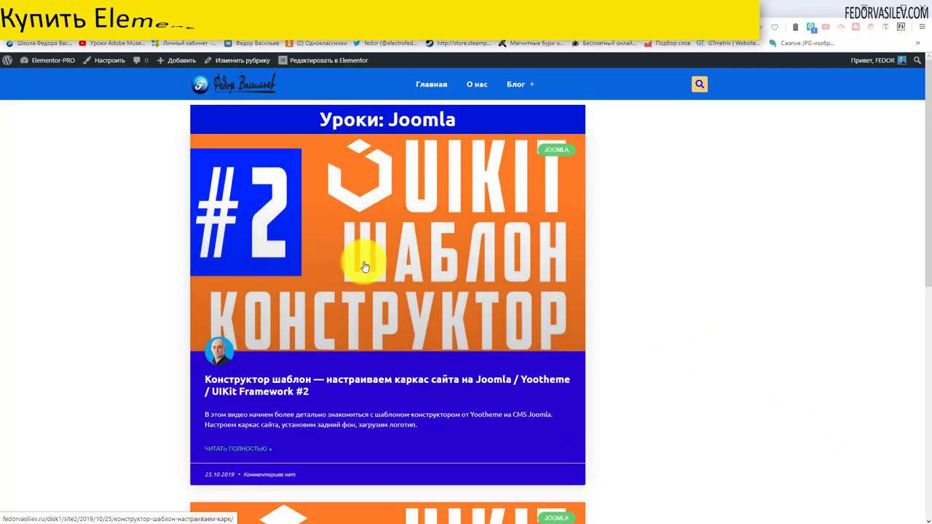
Step: Look through the Joomla archive down to its footer, and open the "Конструктор шаблон — настраиваем каркас сайта" #2 post to compare its layout
scroll(765, 316, "down", 7)
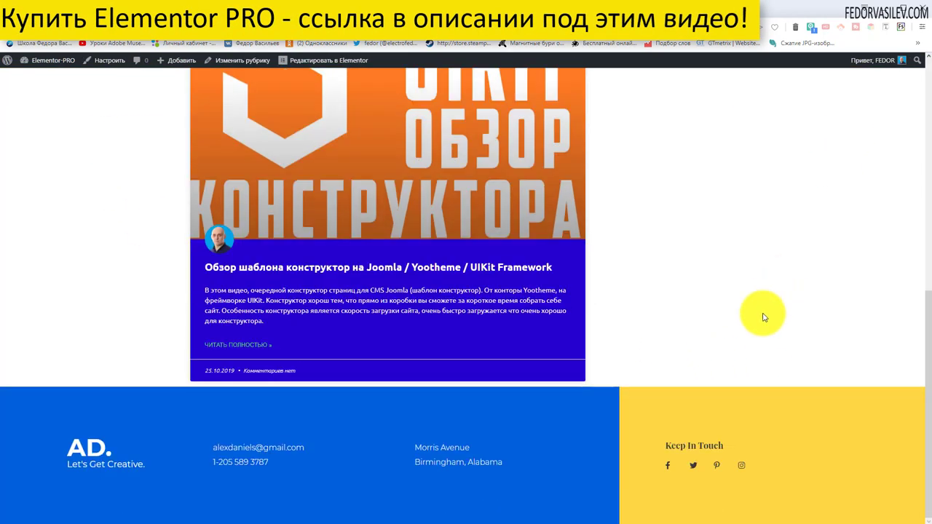
scroll(427, 406, "up", 7)
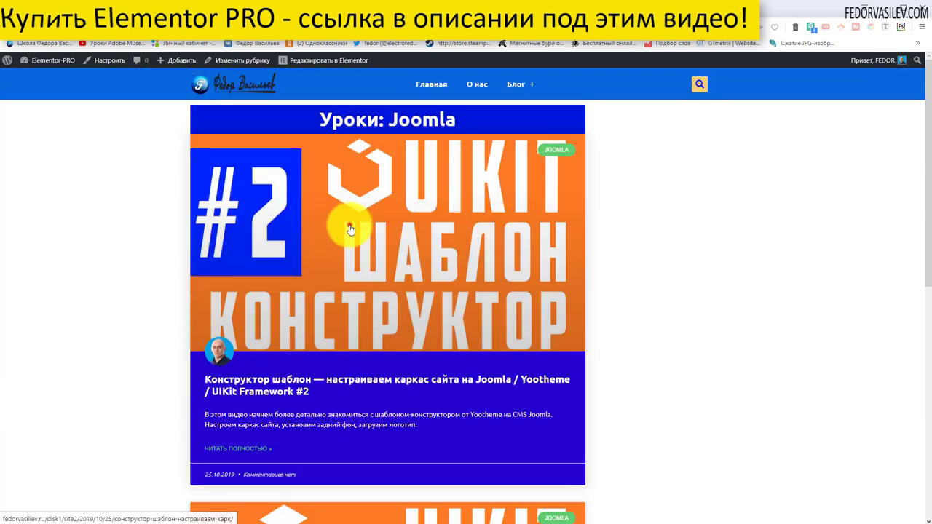
left_click(350, 229)
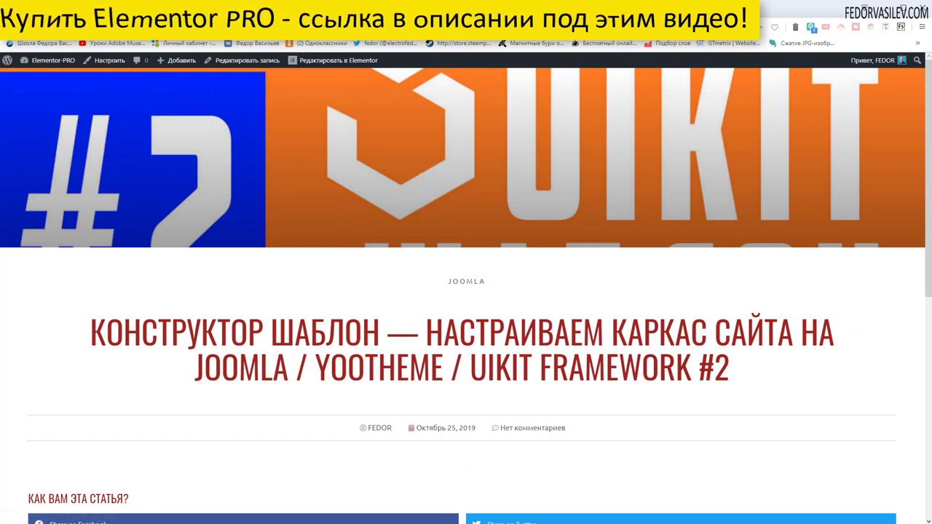
scroll(379, 201, "down", 6)
scroll(493, 482, "up", 5)
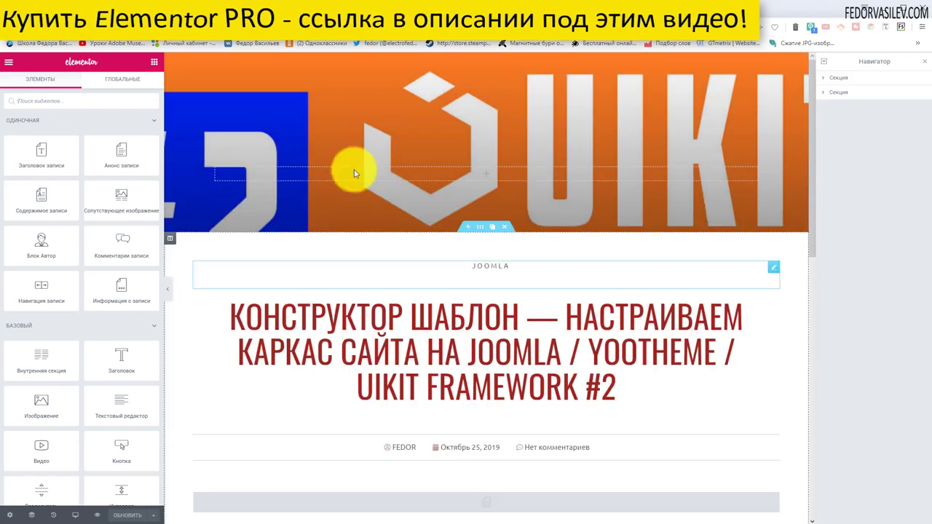
Step: Insert the saved "подвал" footer template below the comment form in the single post template, importing its document settings
scroll(378, 189, "down", 4)
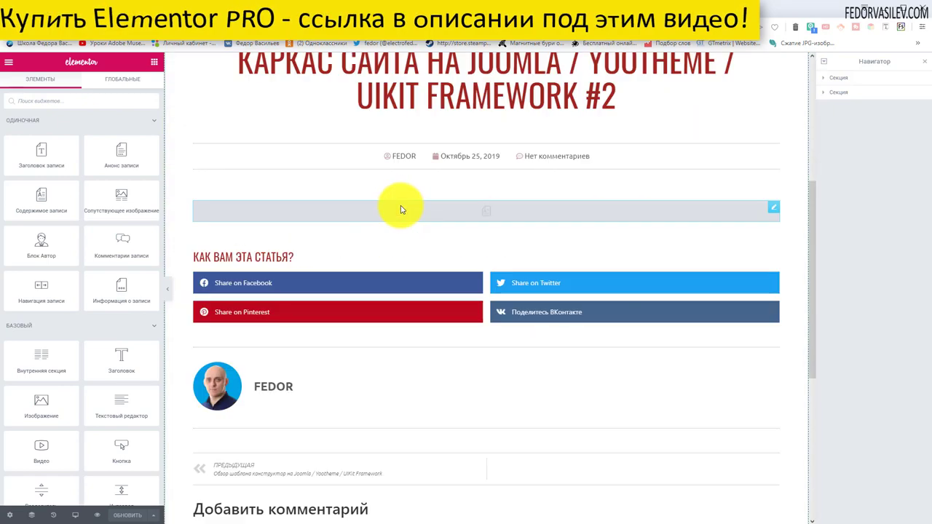
scroll(400, 210, "down", 5)
scroll(318, 380, "down", 2)
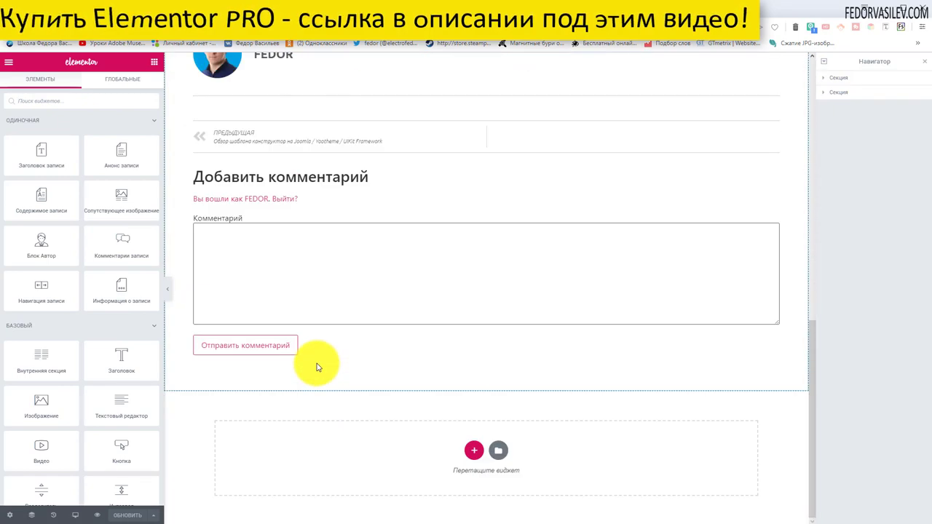
left_click(497, 453)
left_click(534, 108)
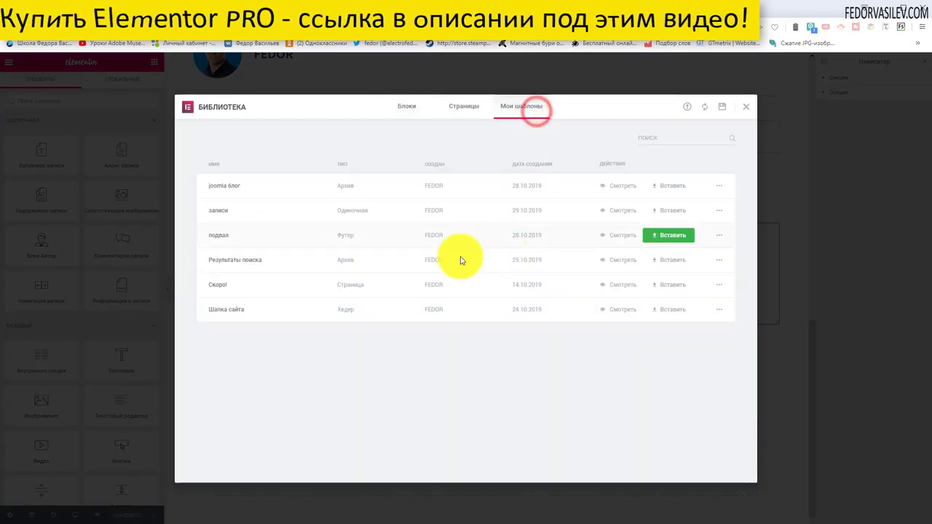
left_click(671, 236)
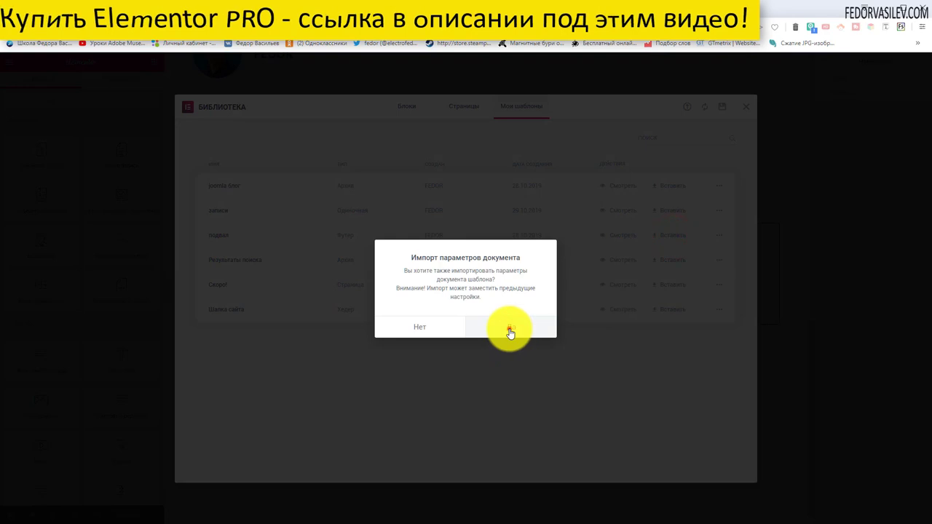
left_click(510, 331)
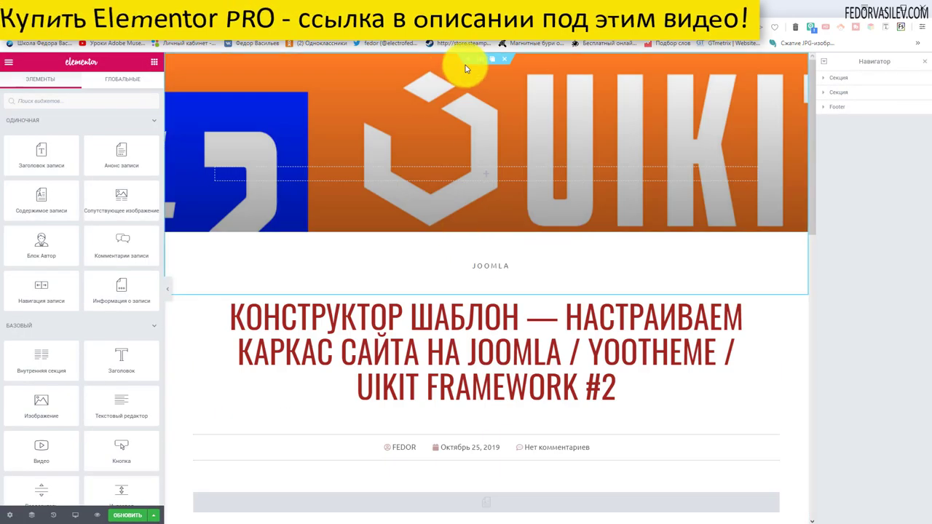
Step: Insert the saved "Шапка сайта" header template above the featured image section with its document settings, and save the post template
left_click(472, 59)
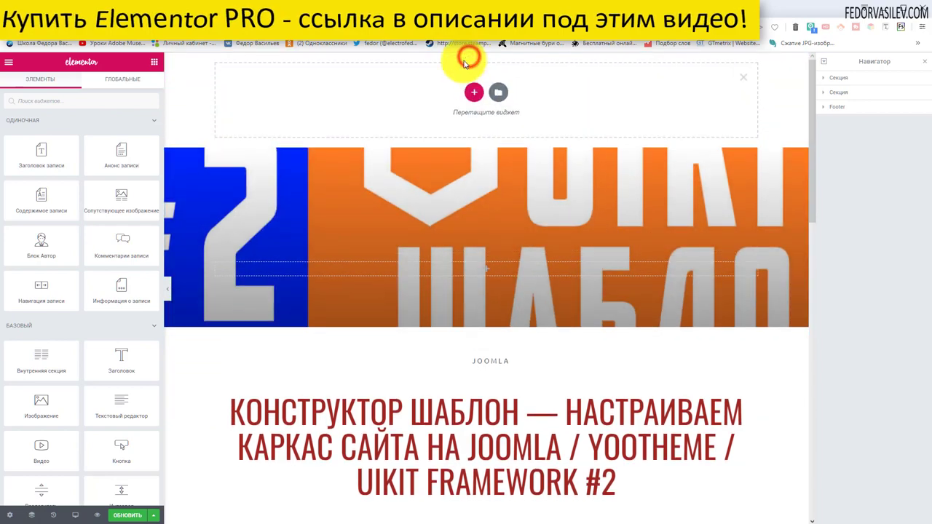
left_click(496, 101)
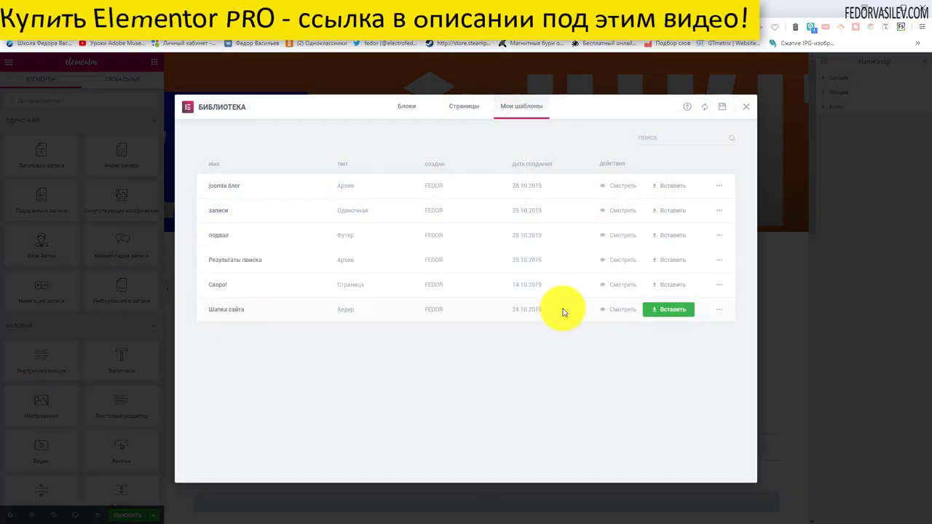
left_click(663, 309)
left_click(509, 327)
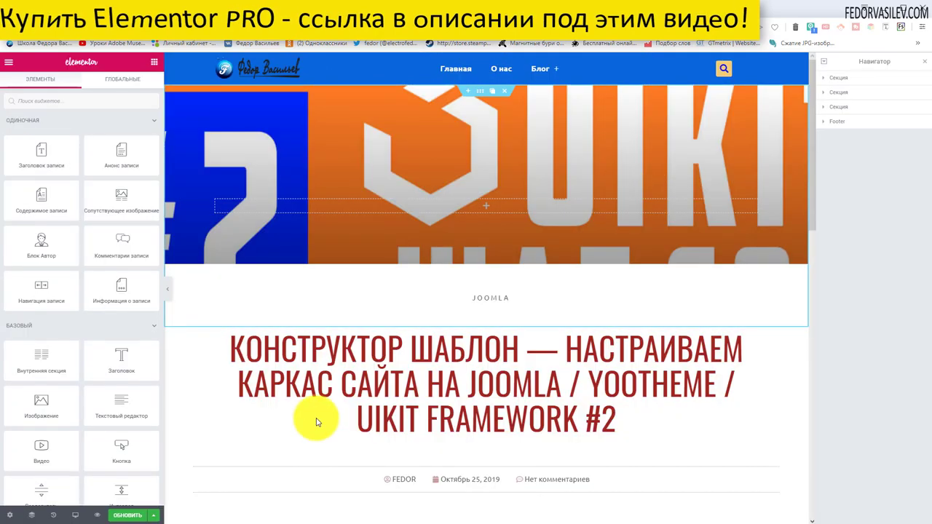
key("ctrl+s")
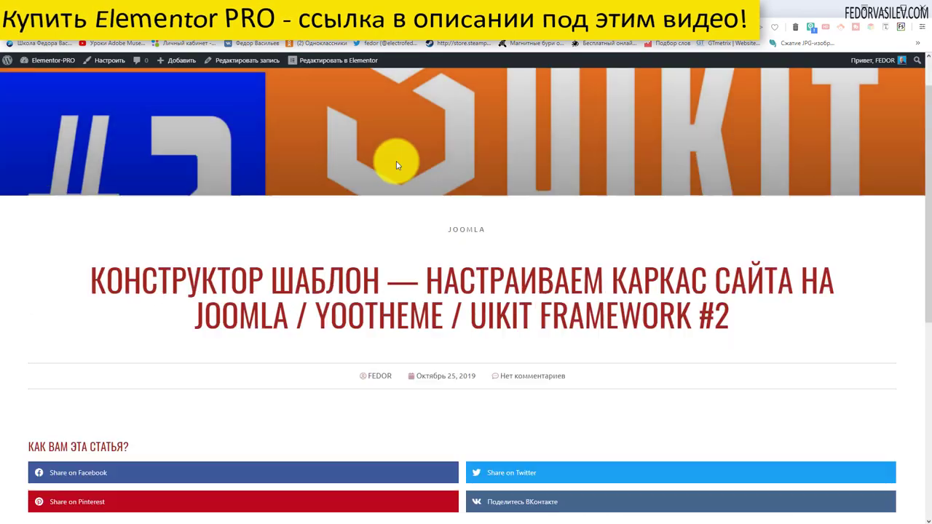
Step: Reload the live post, check its header, search overlay and footer, and return to the Joomla archive
scroll(395, 164, "up", 1)
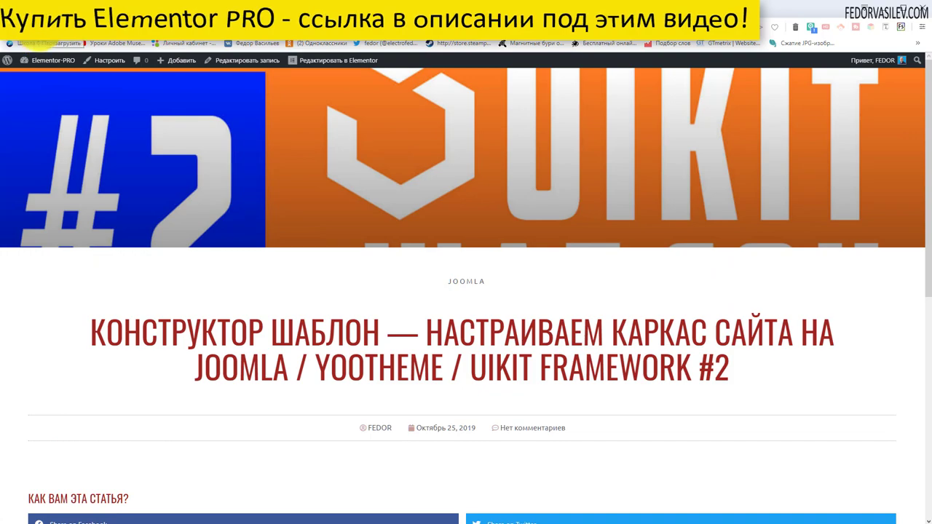
scroll(351, 213, "down", 4)
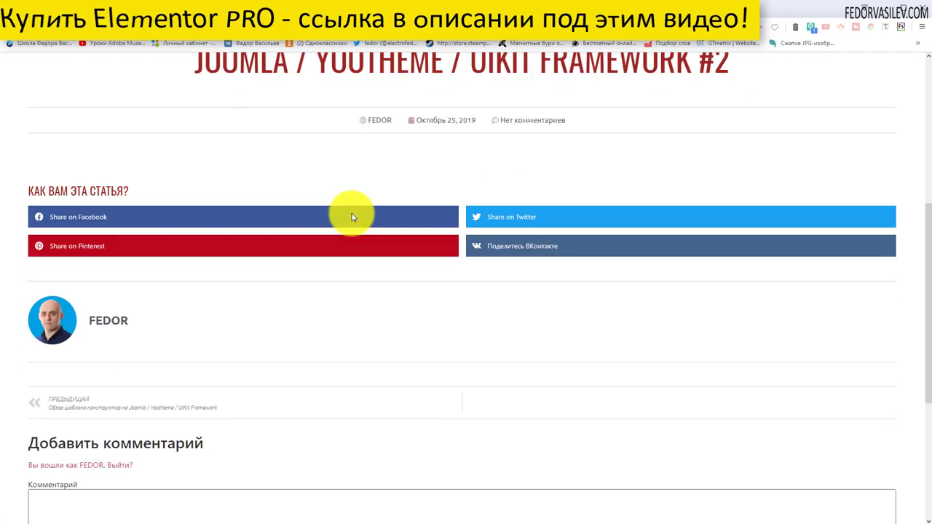
scroll(352, 217, "up", 5)
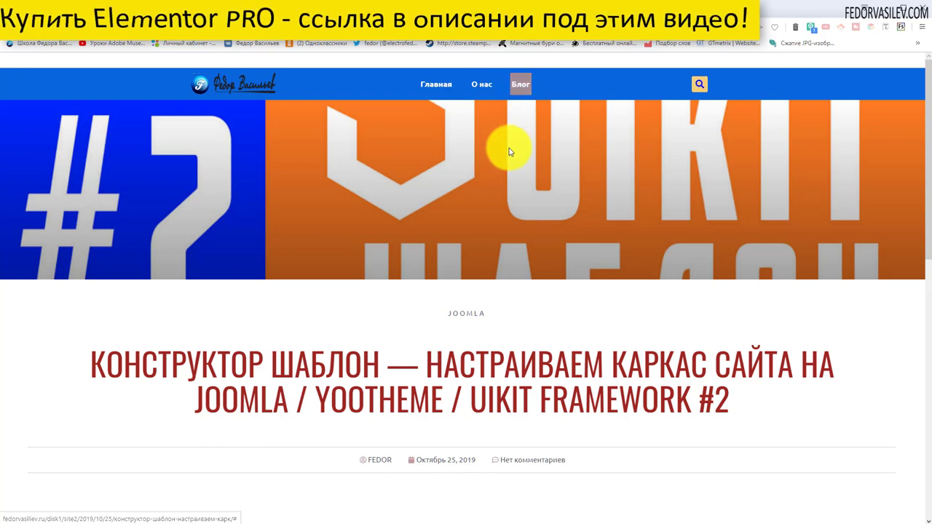
left_click(695, 86)
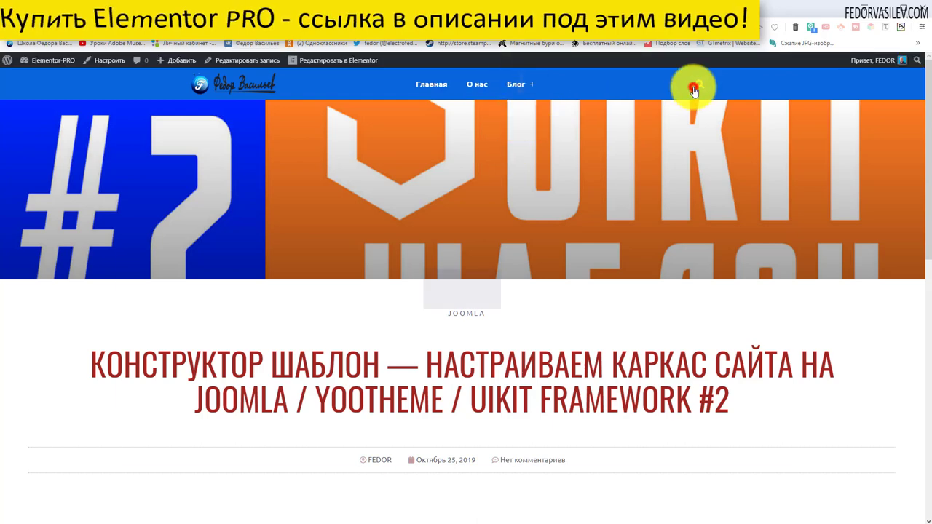
left_click(904, 82)
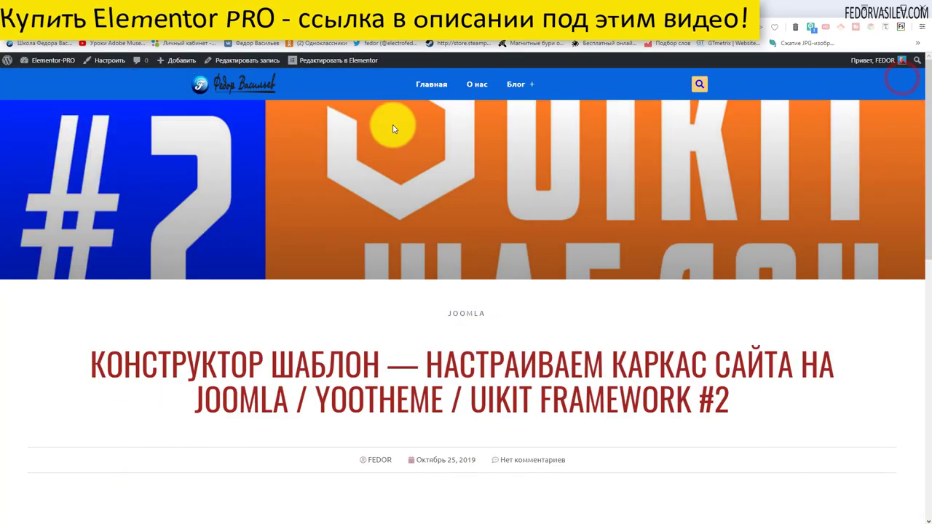
scroll(412, 187, "down", 15)
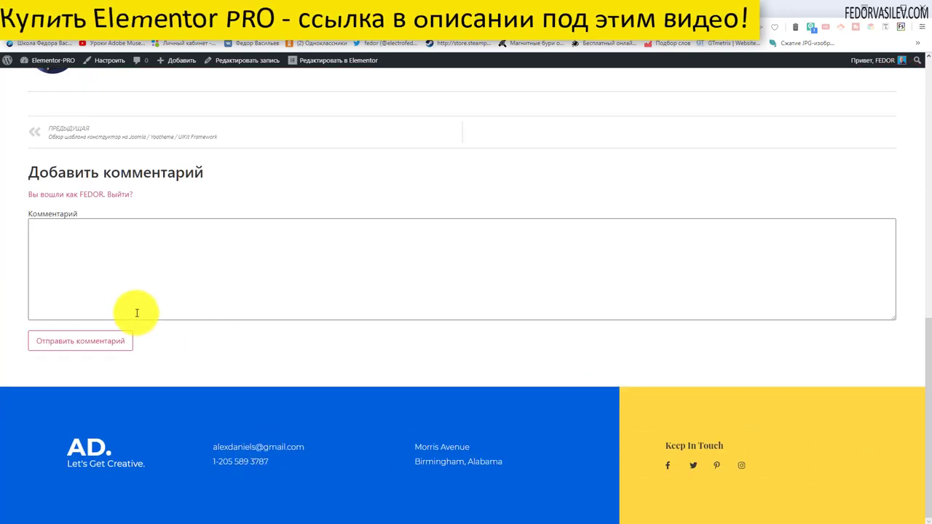
left_click(121, 287)
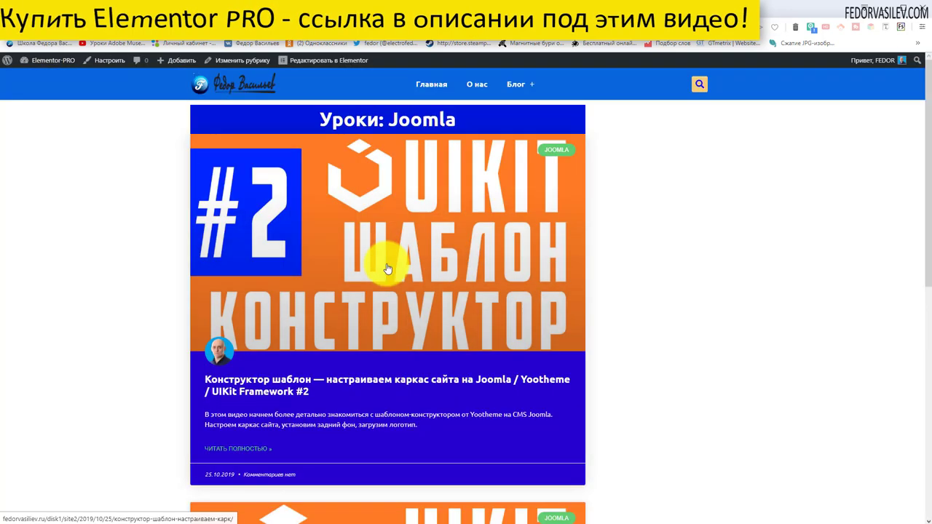